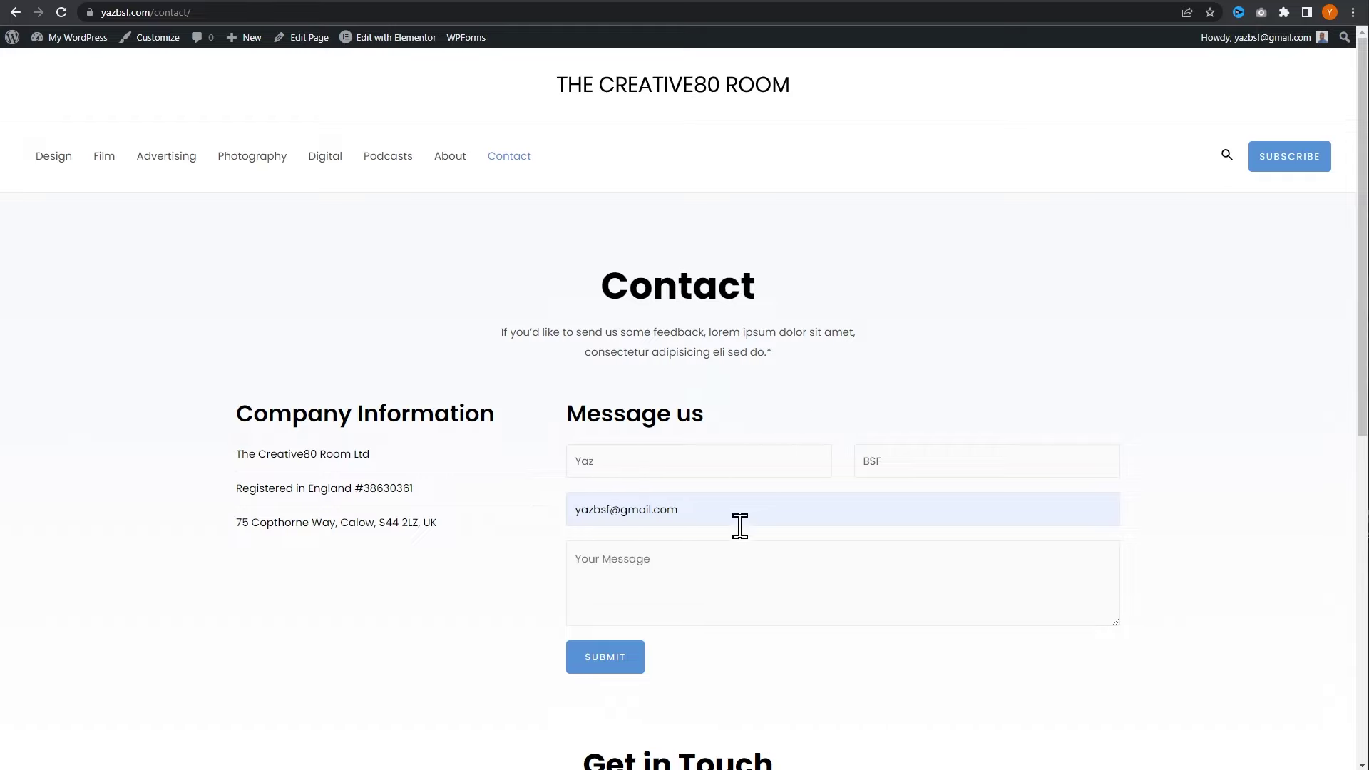
- Submit the contact form with the message 'Hello', then switch to the Gmail inbox
left_click(694, 570)
type("Hello")
left_click(620, 665)
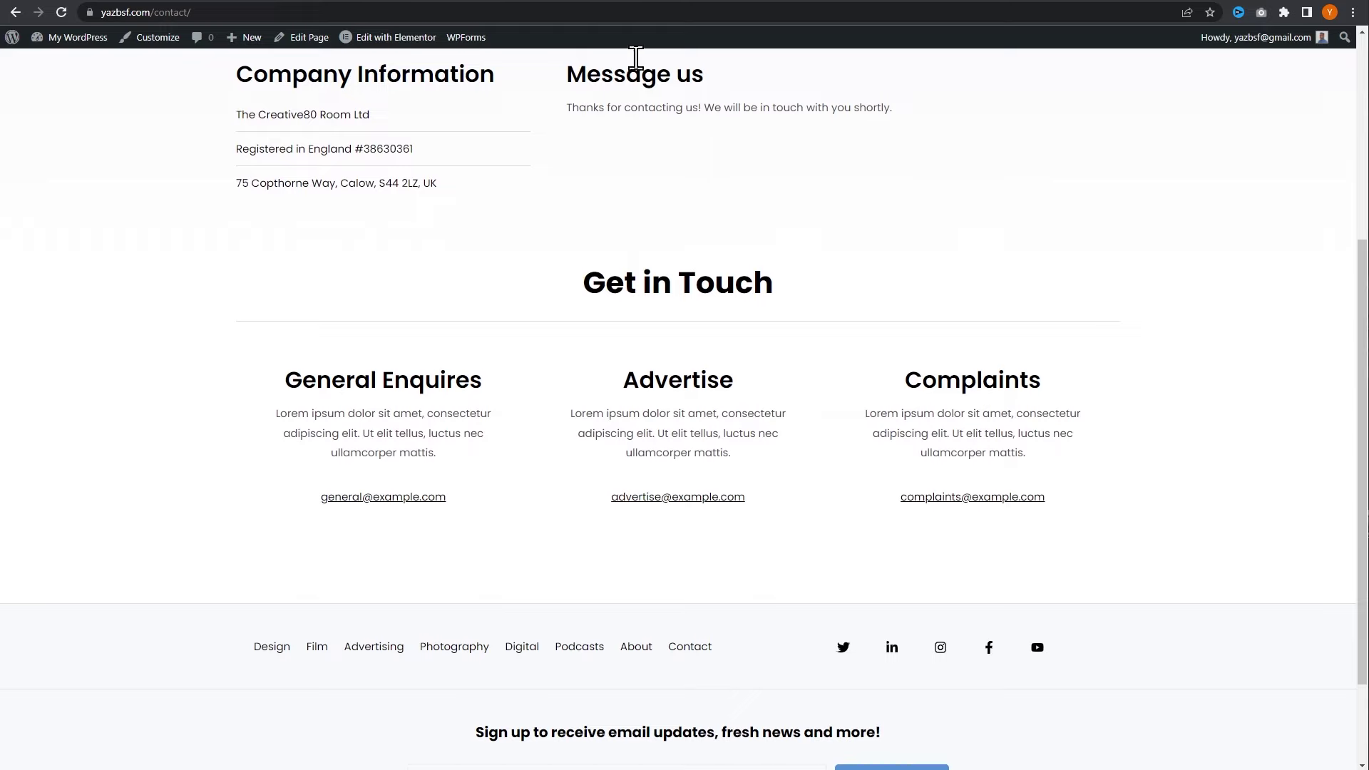
left_click(608, 3)
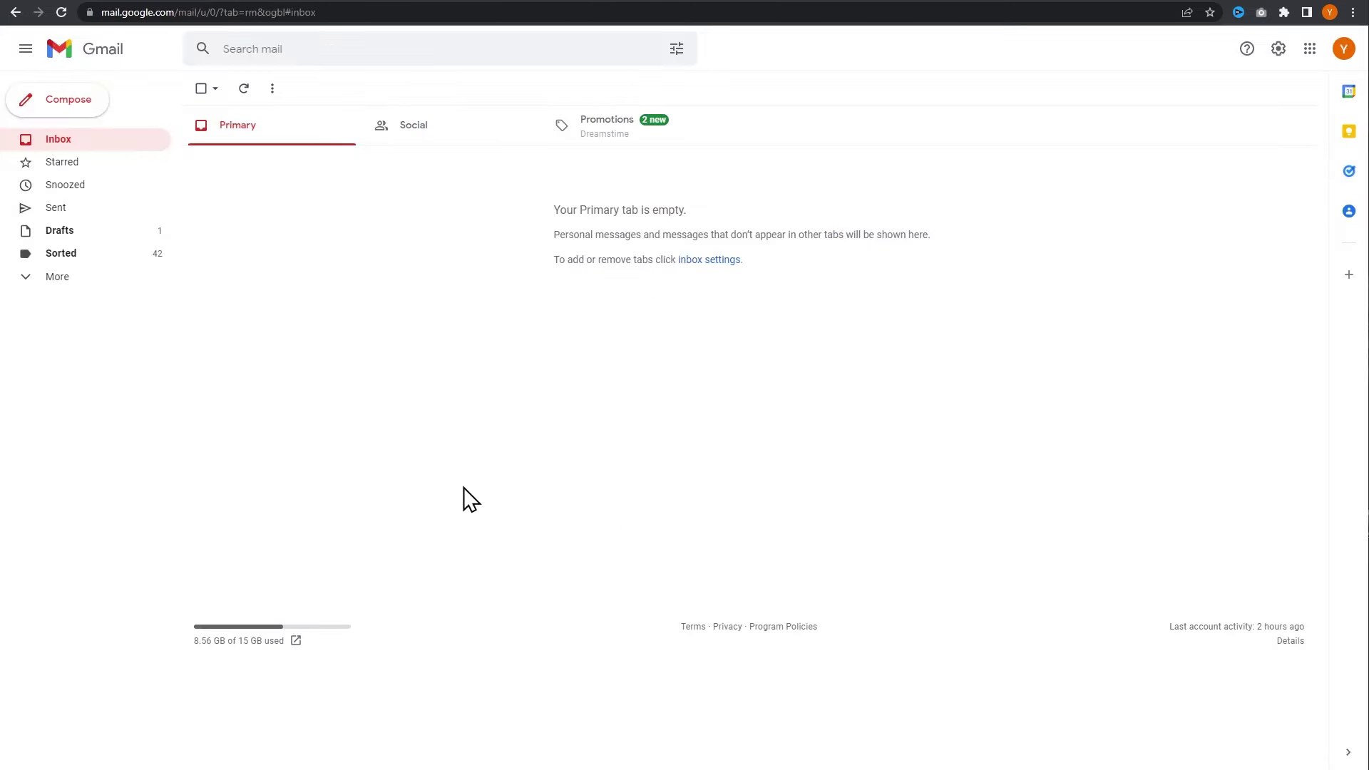
- Confirm Gmail's Primary inbox is still empty, then go back to the WordPress admin dashboard
left_click(1343, 50)
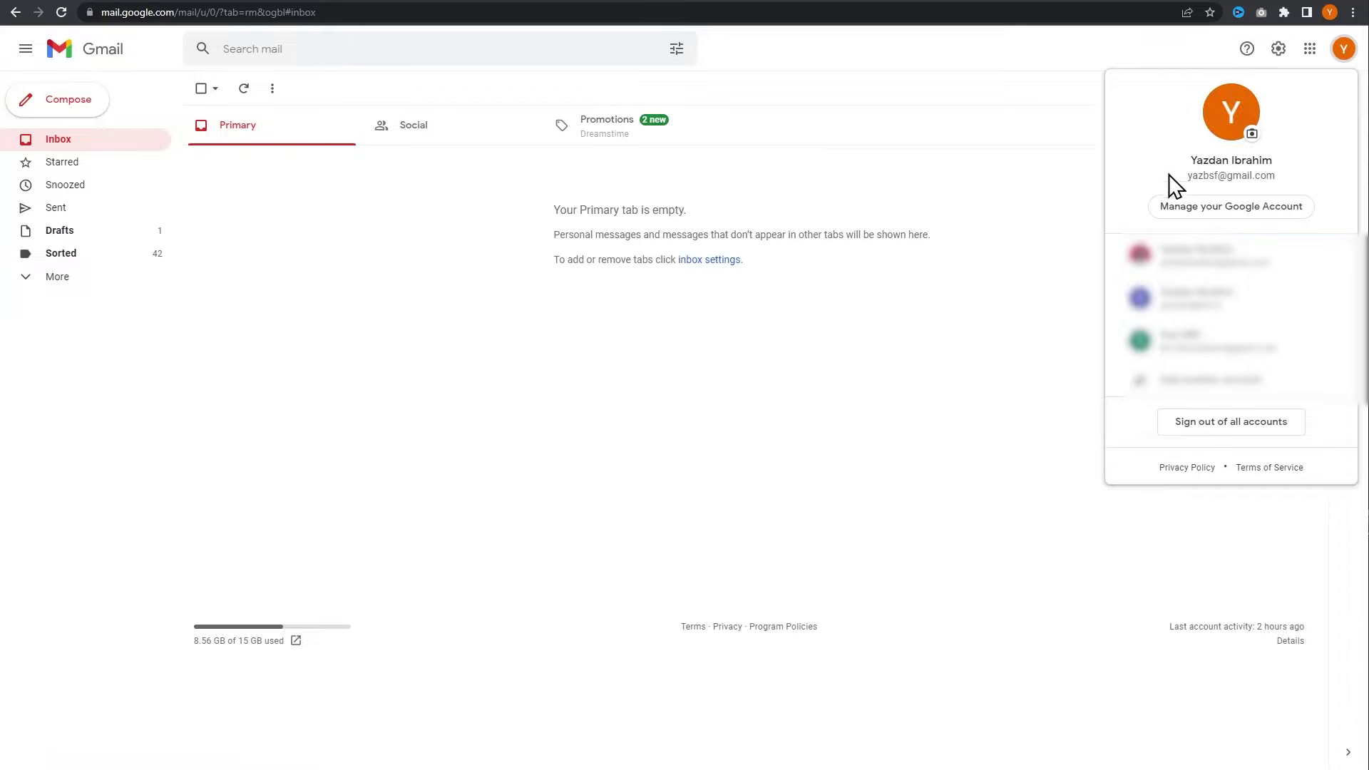
left_click(485, 382)
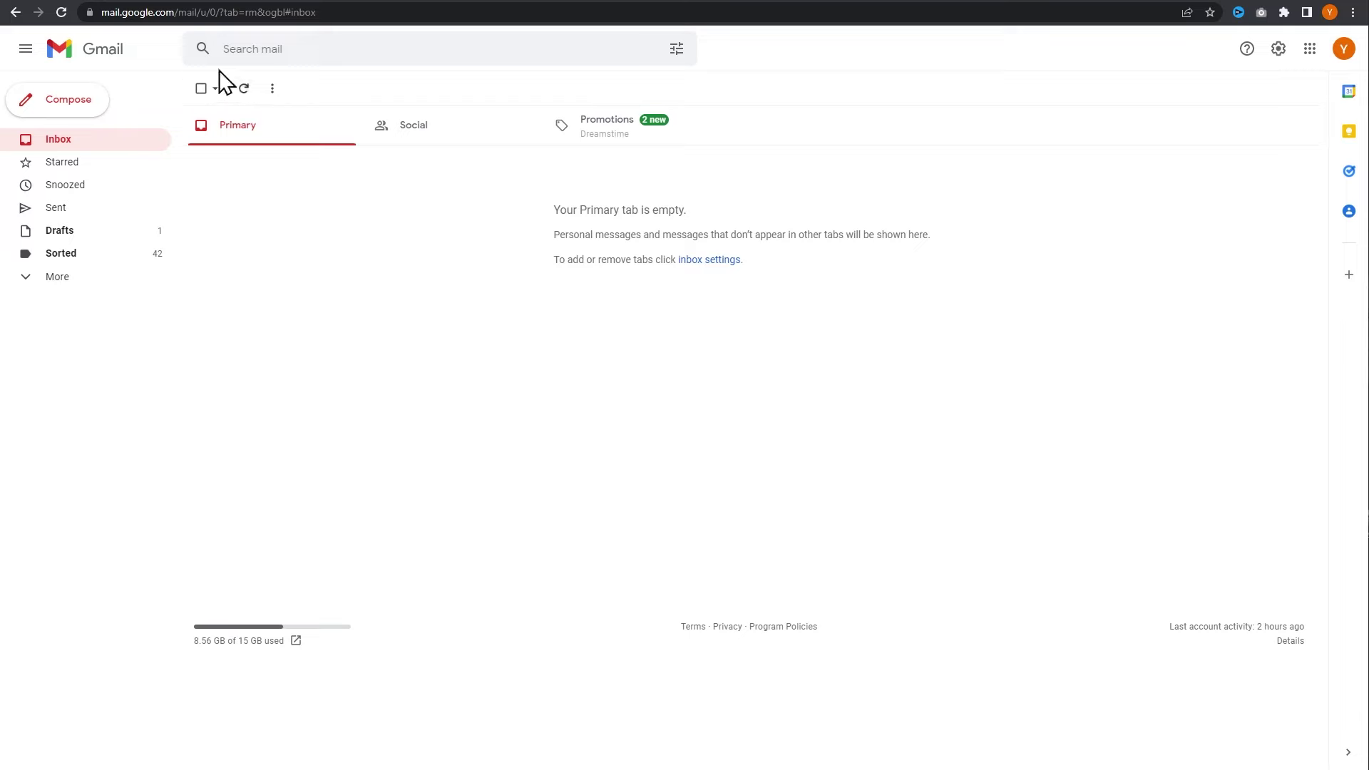
key("ctrl+Tab")
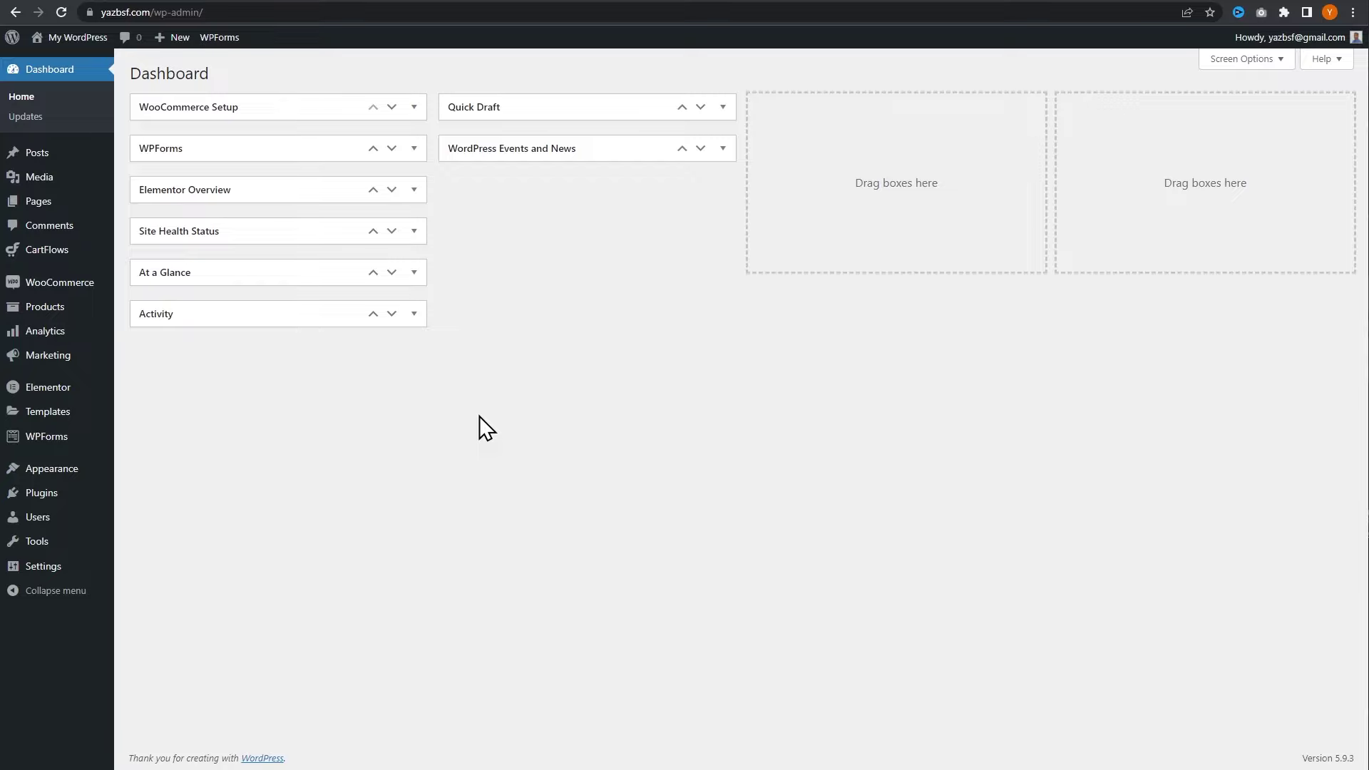
- Search the plugin directory for 'fluentsmtp', then install and activate FluentSMTP
mouse_move(69, 492)
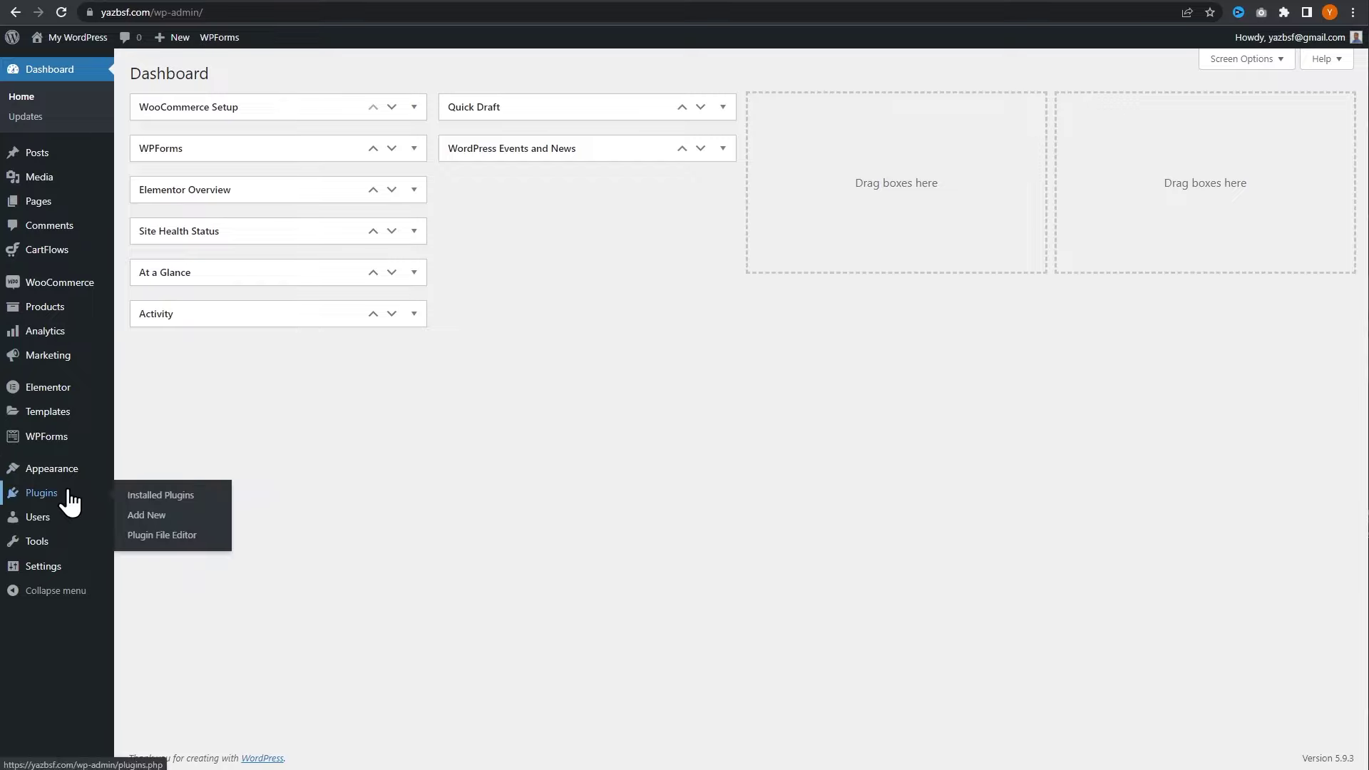
left_click(142, 516)
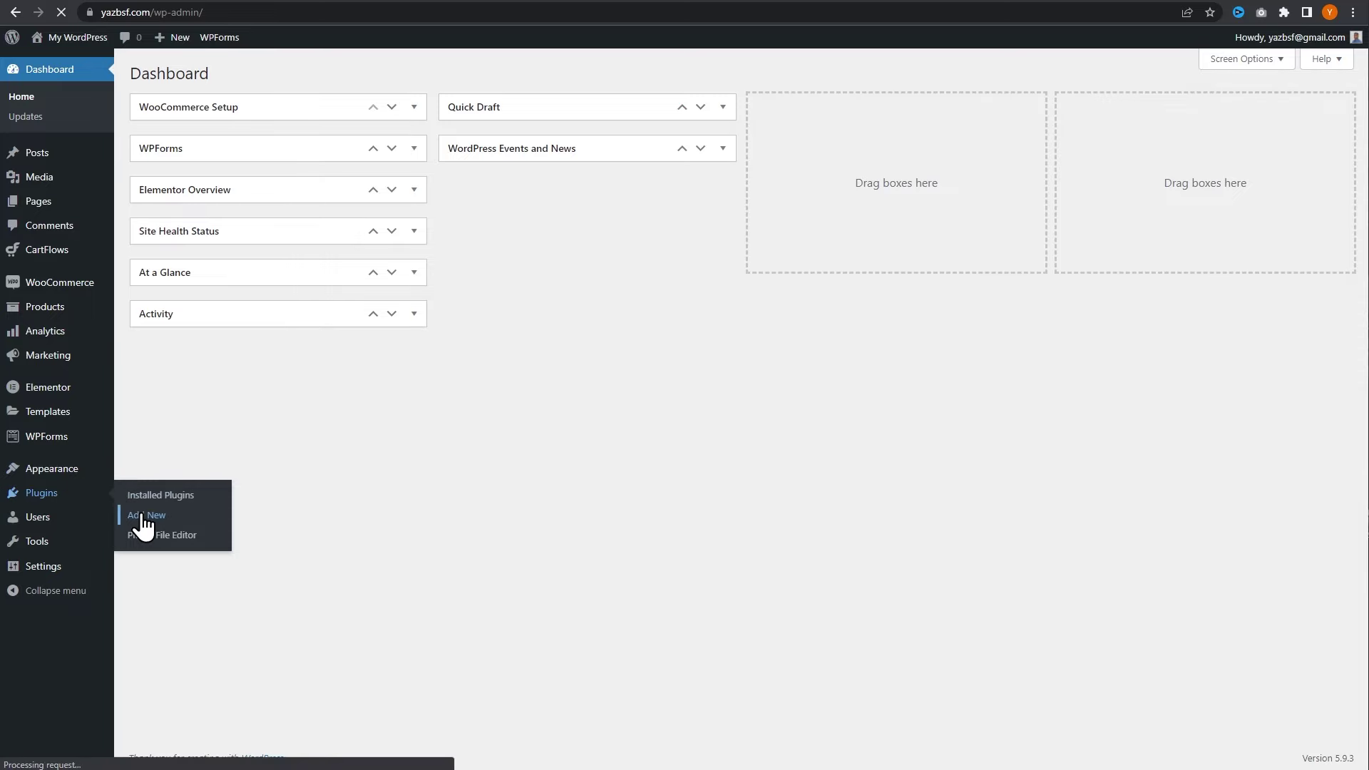
left_click(1155, 114)
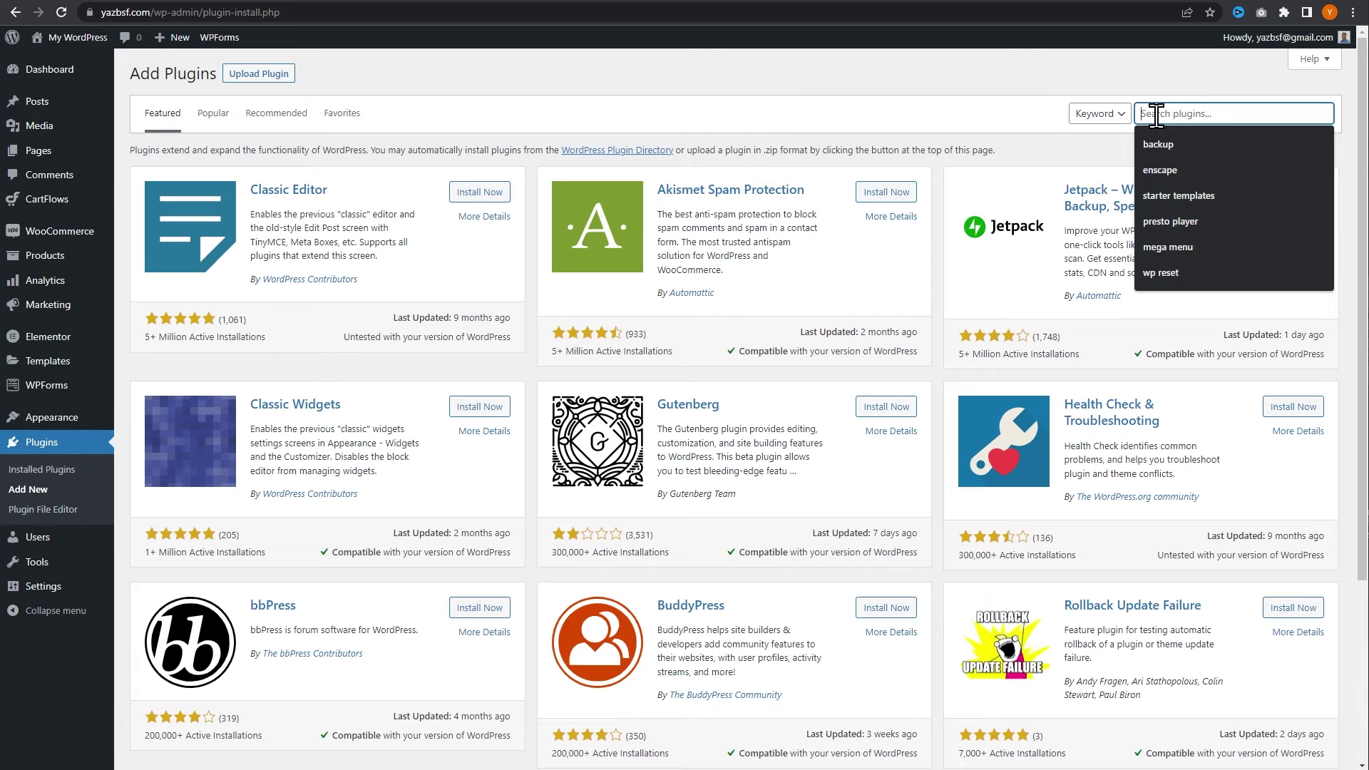
type("fluentsmtp")
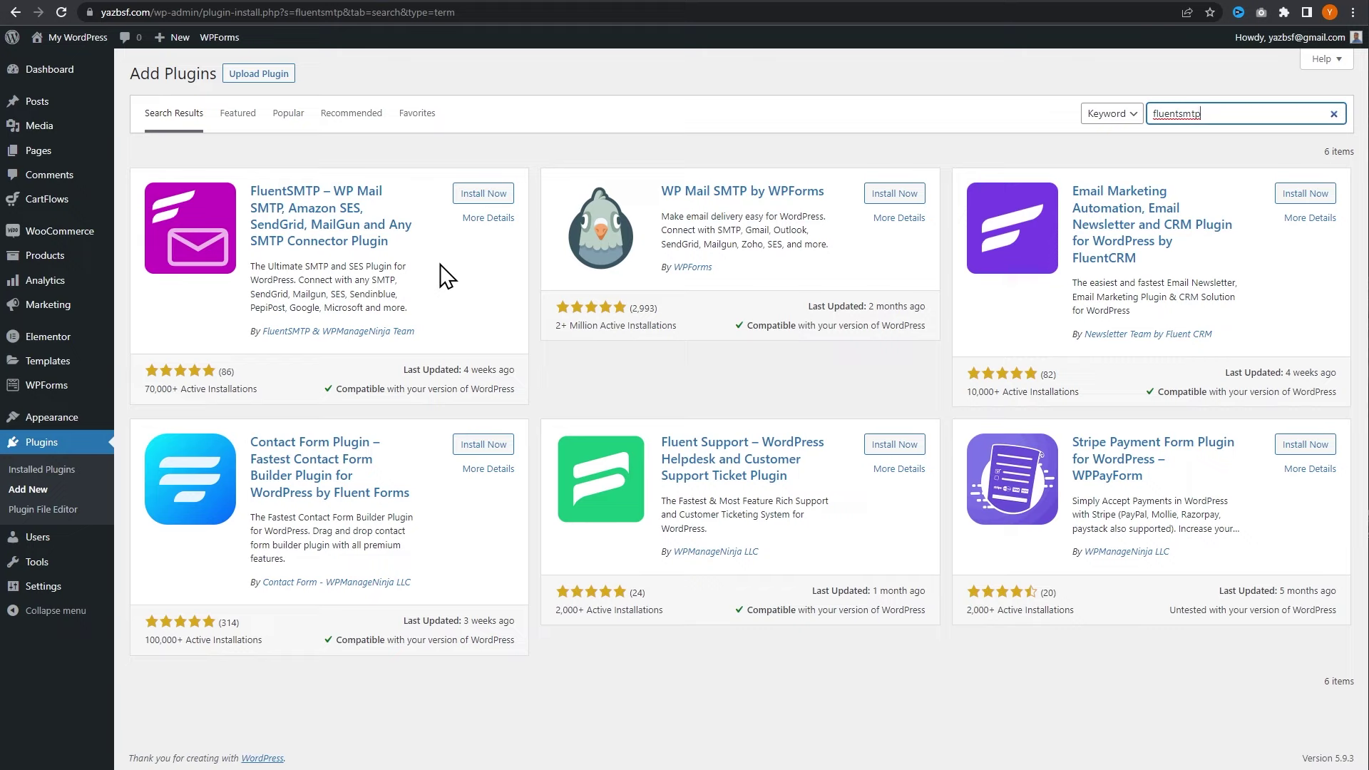
left_click(482, 196)
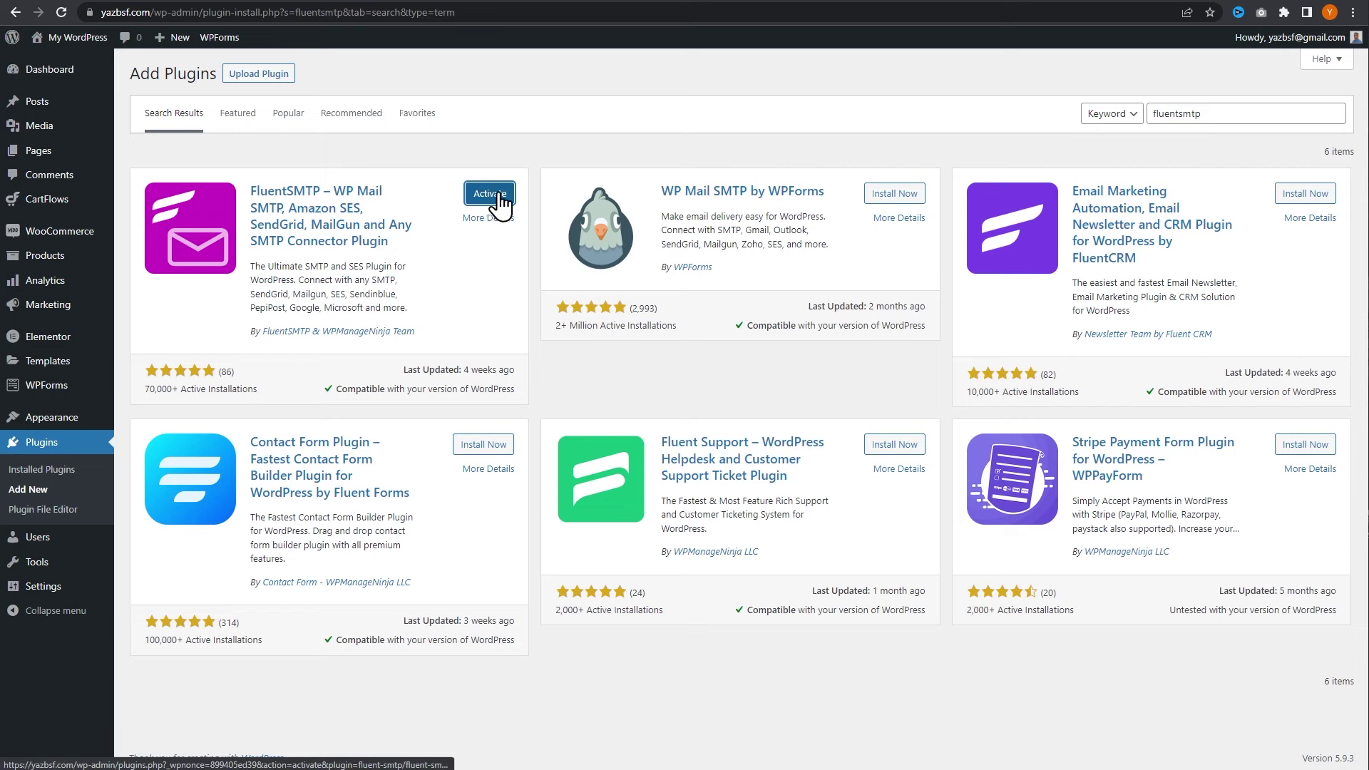
left_click(501, 203)
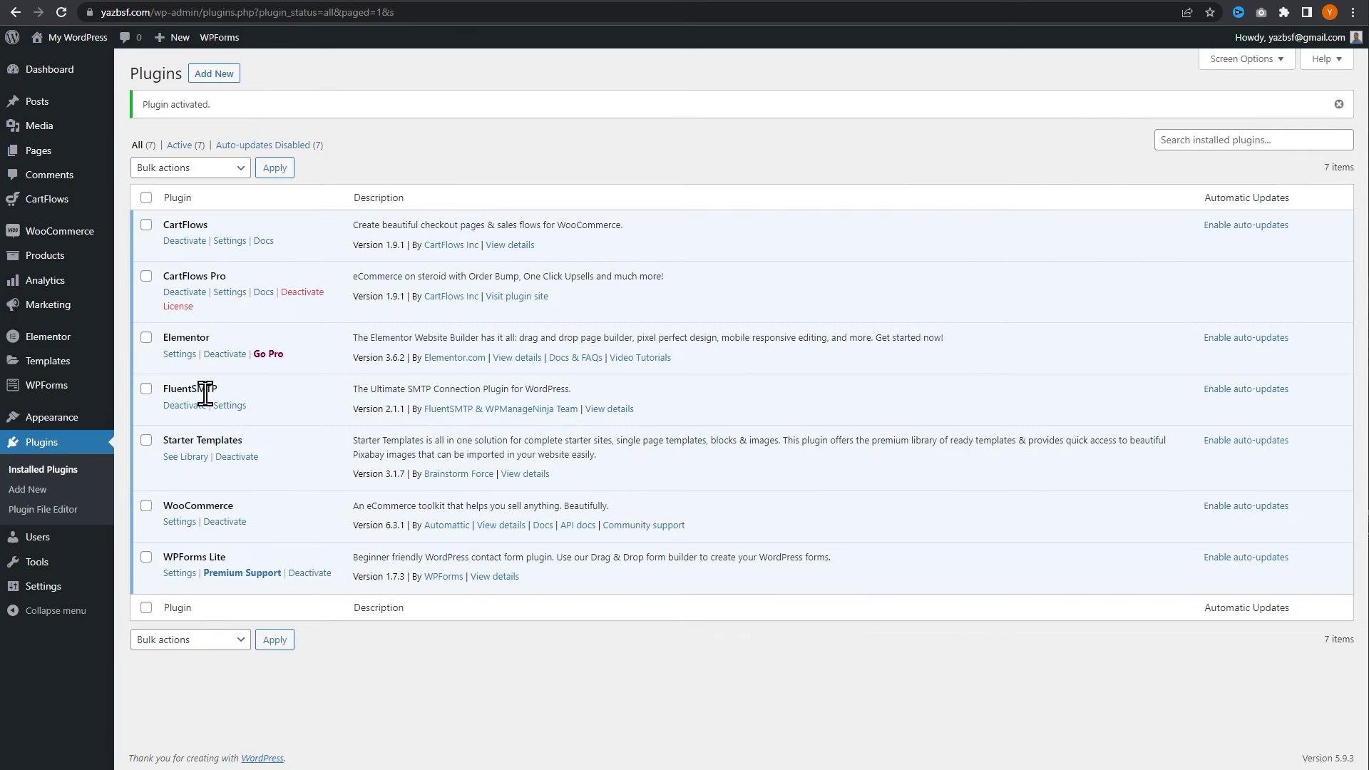
- Open FluentSMTP's settings, choose Other SMTP as the mail provider, then switch to SiteGround's site details
left_click(230, 406)
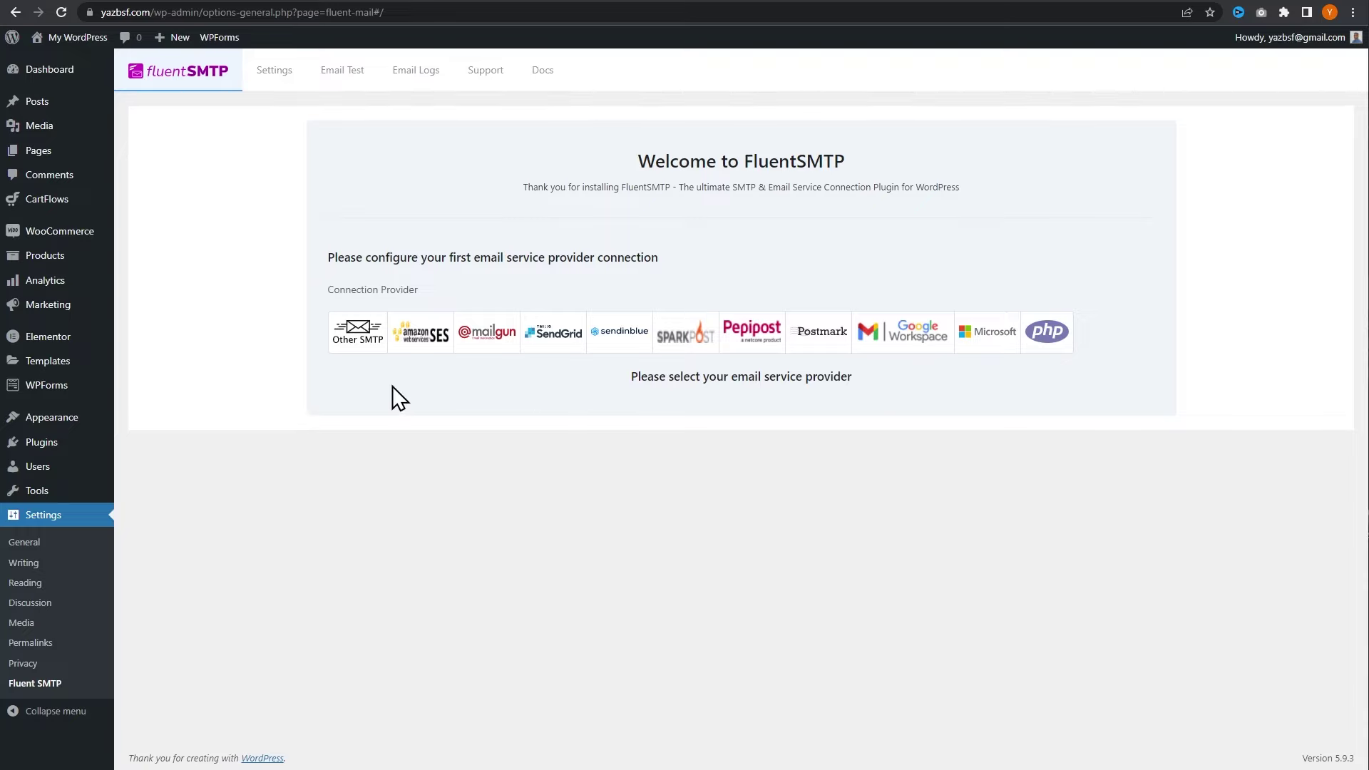
left_click(359, 349)
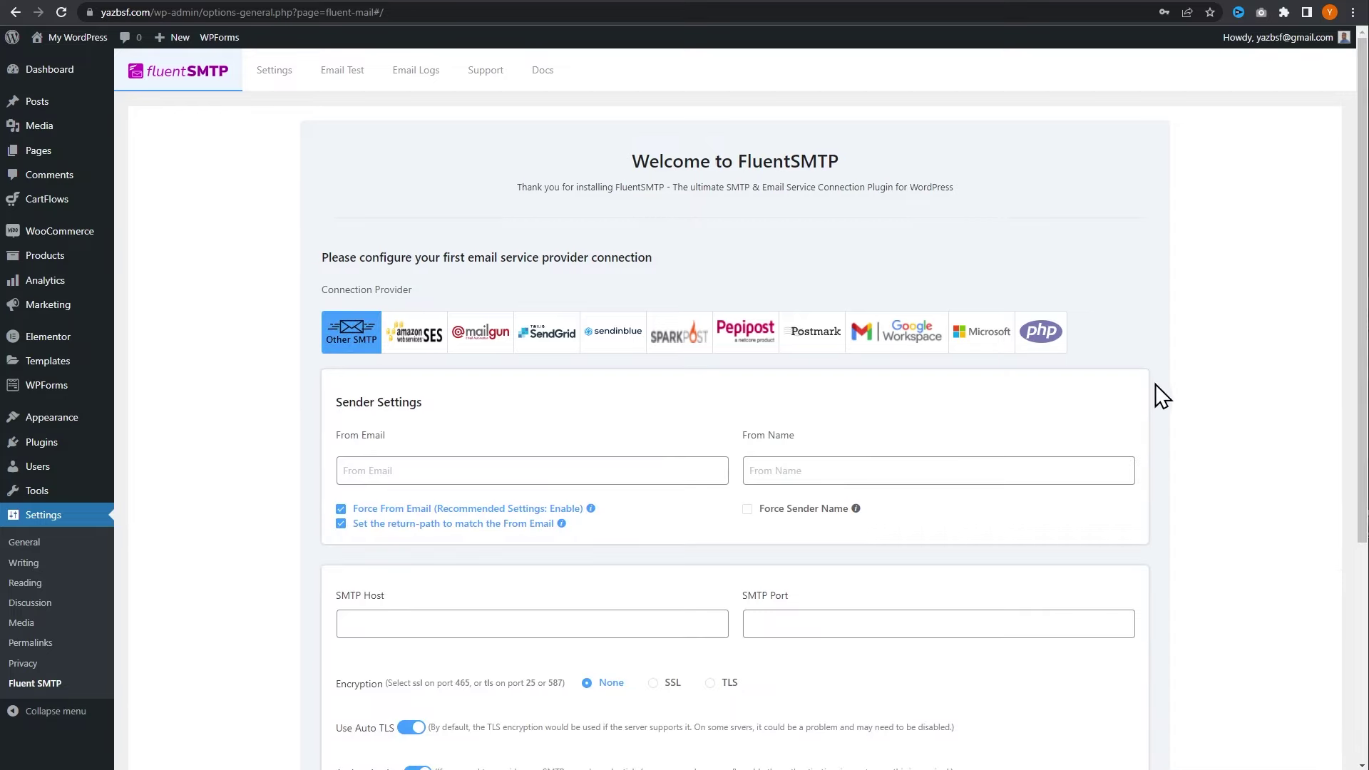
scroll(1169, 428, "down", 2)
scroll(1183, 427, "down", 2)
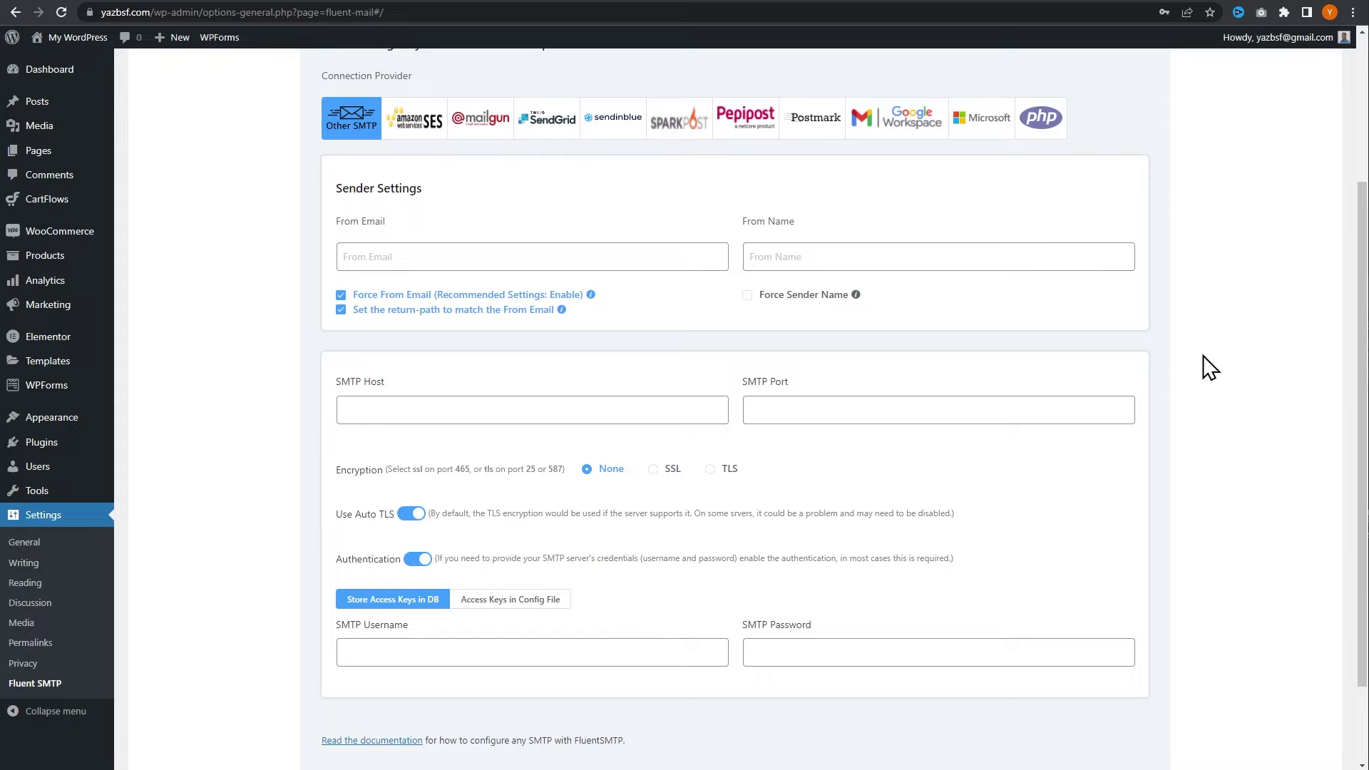
left_click(410, 4)
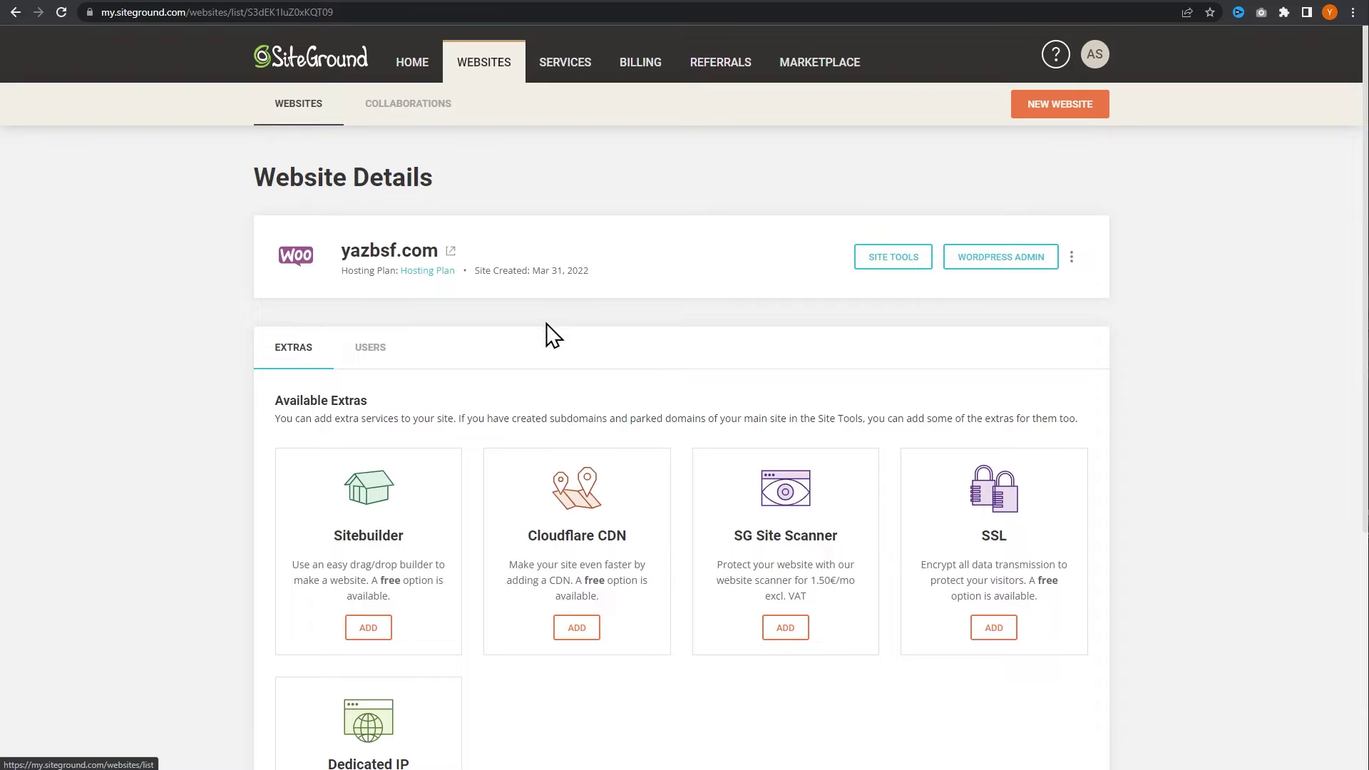
left_click(912, 258)
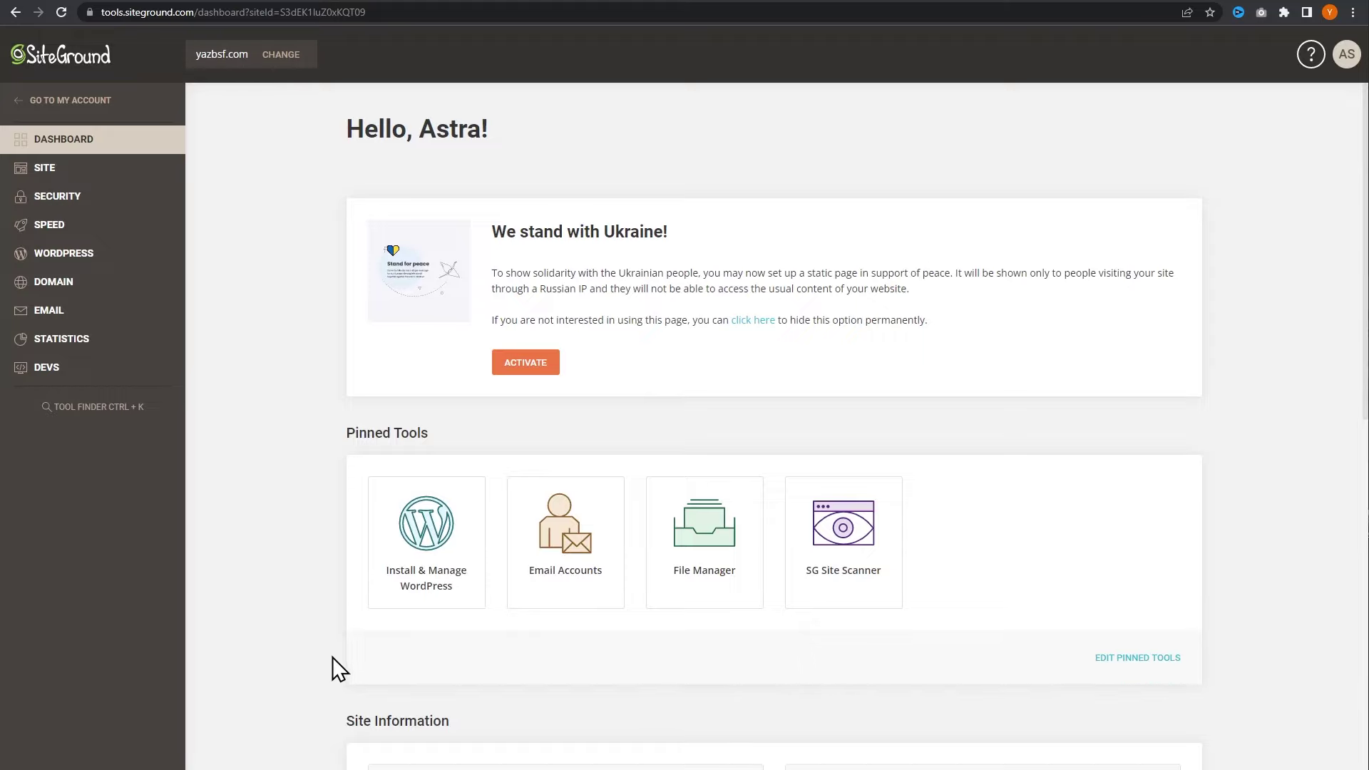
left_click(96, 325)
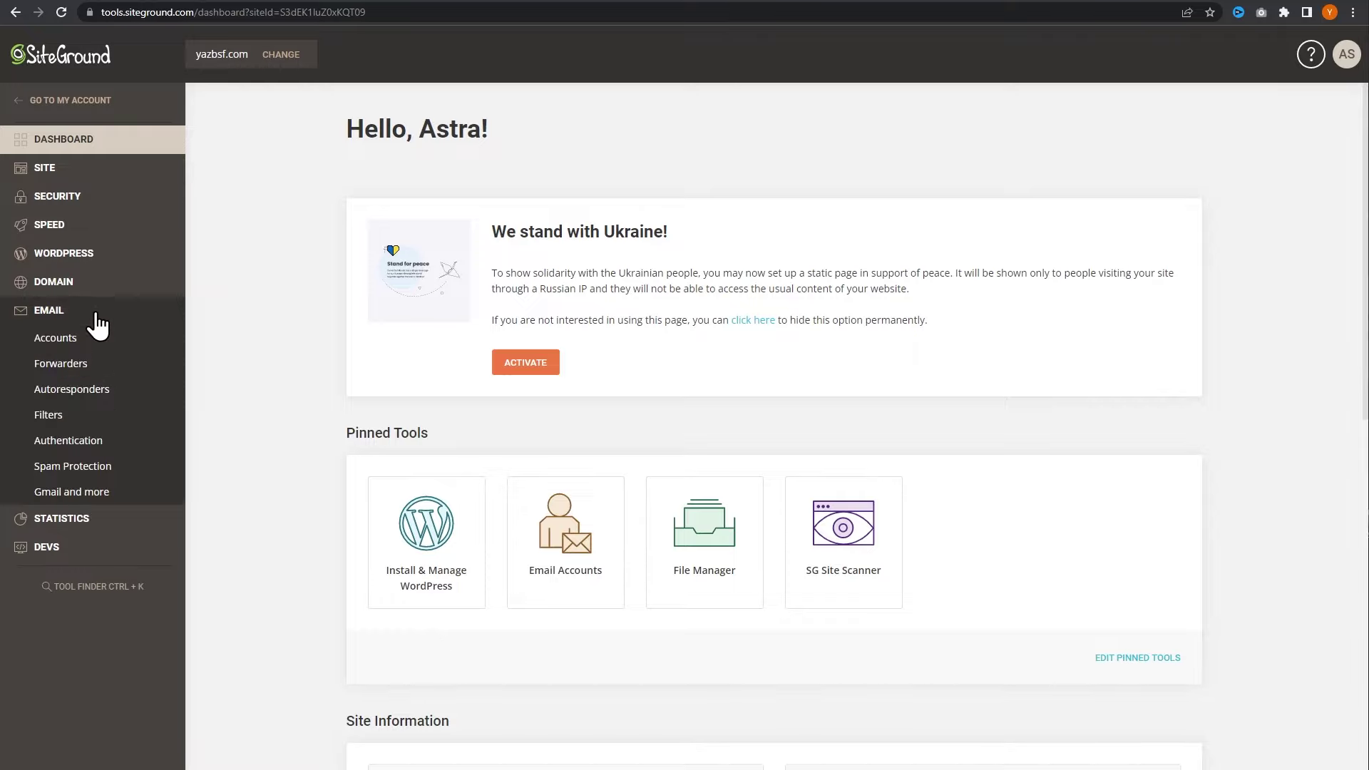
left_click(66, 348)
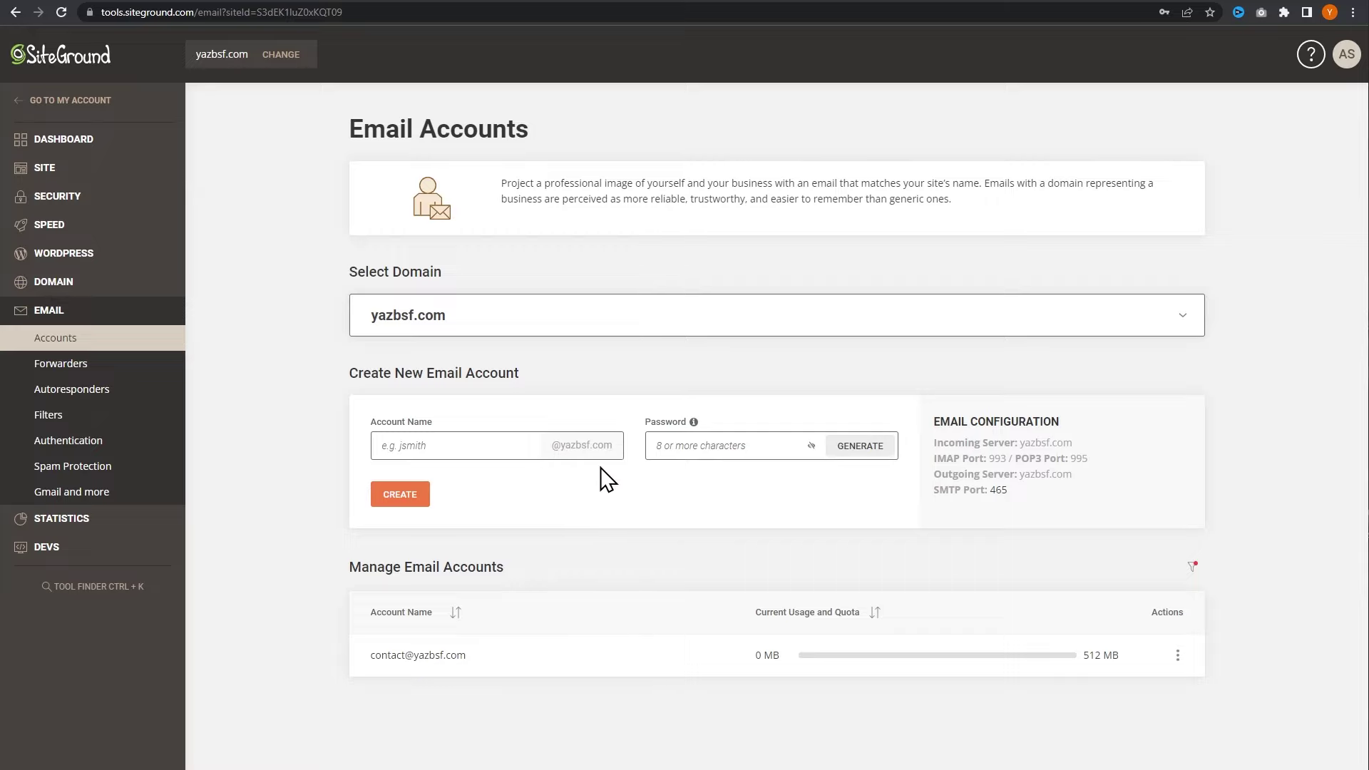
left_click(497, 451)
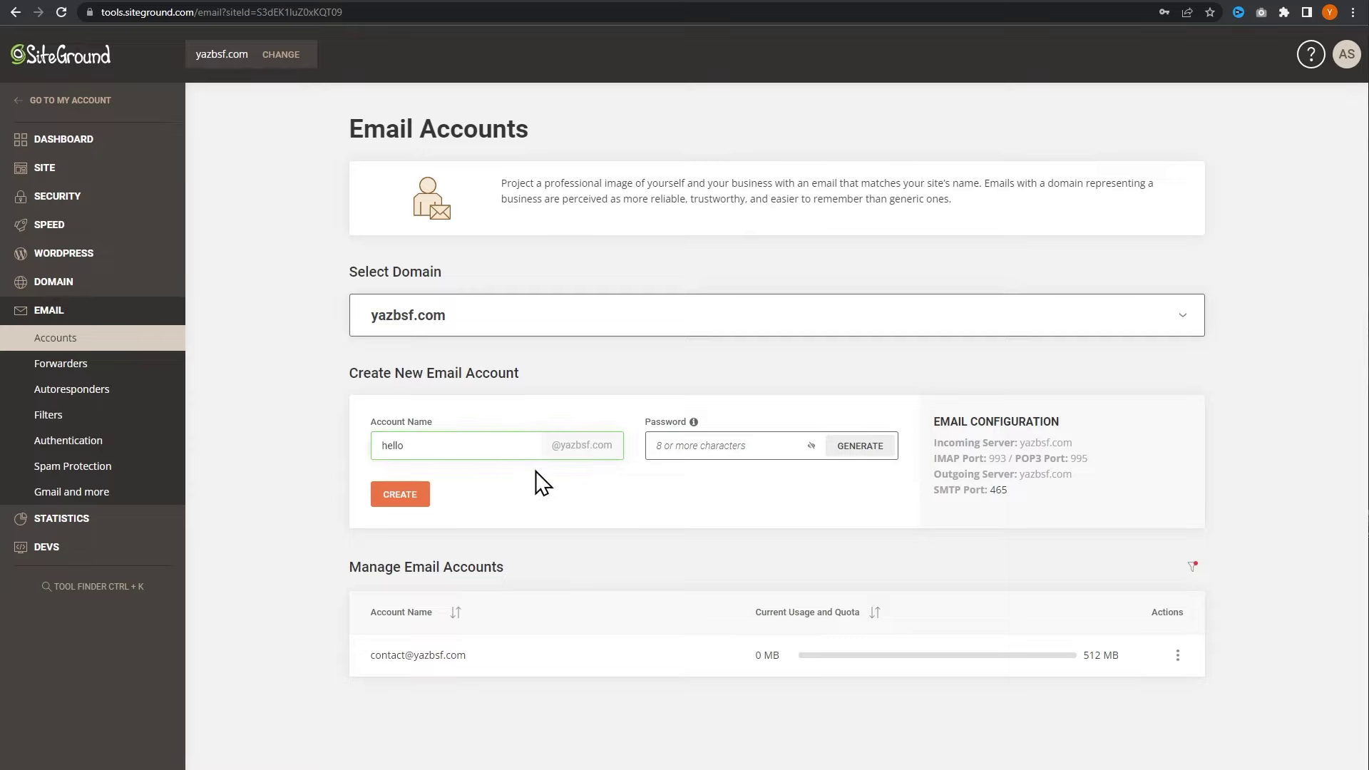
left_click(692, 443)
left_click(720, 472)
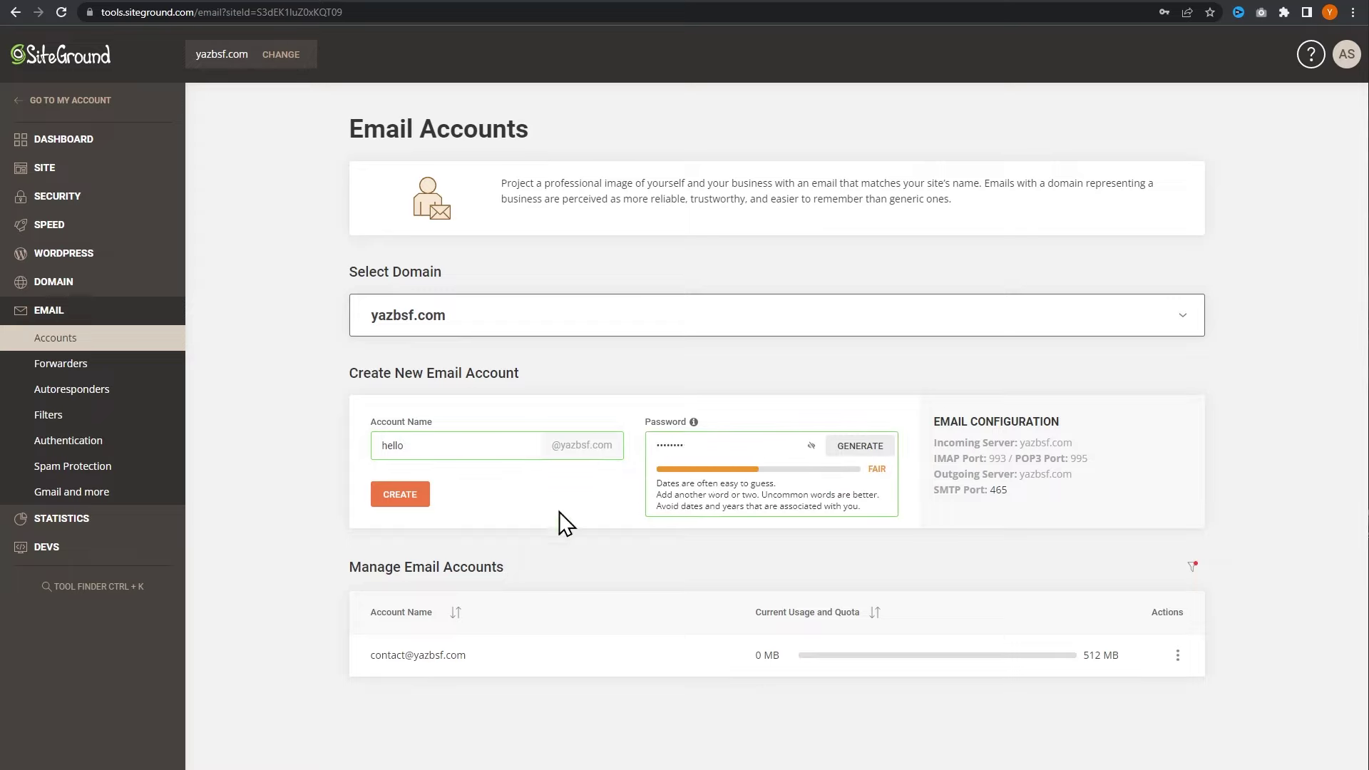
left_click(385, 503)
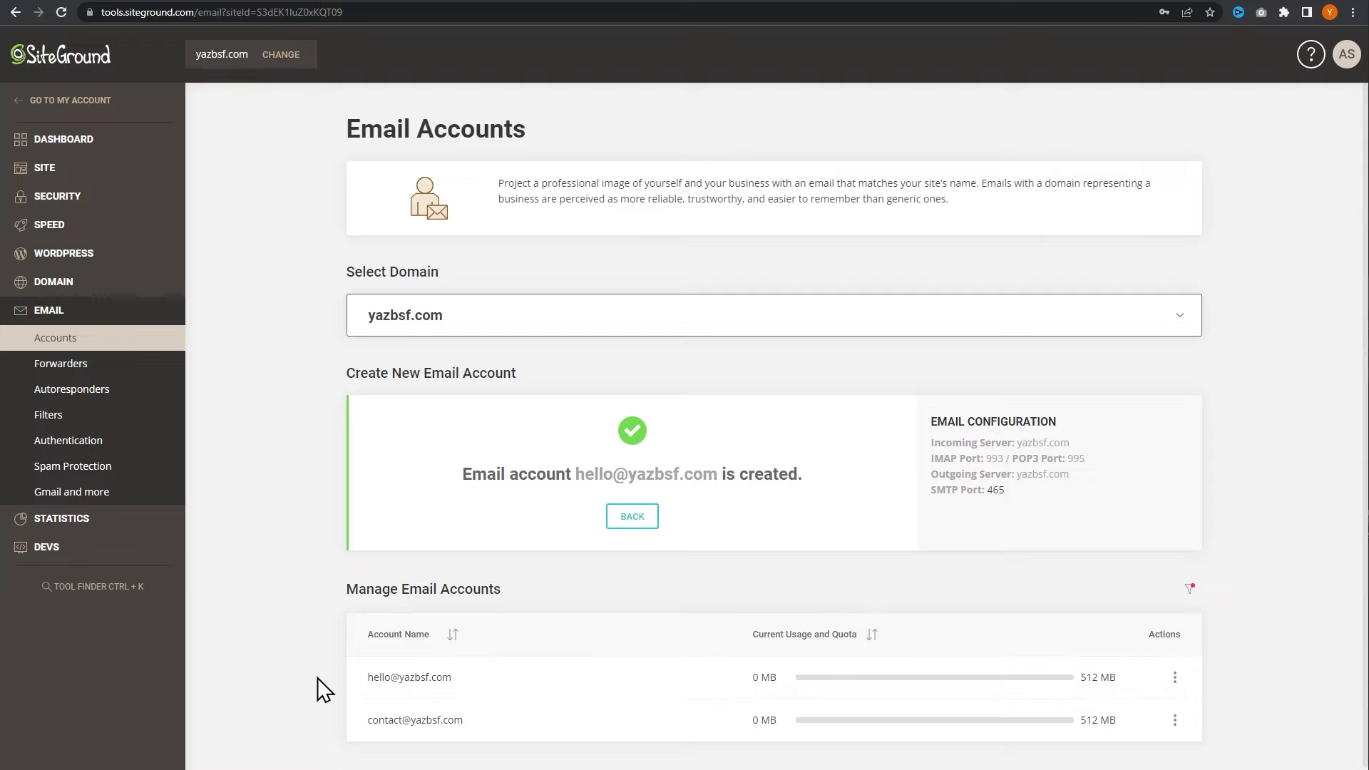
left_click(100, 2)
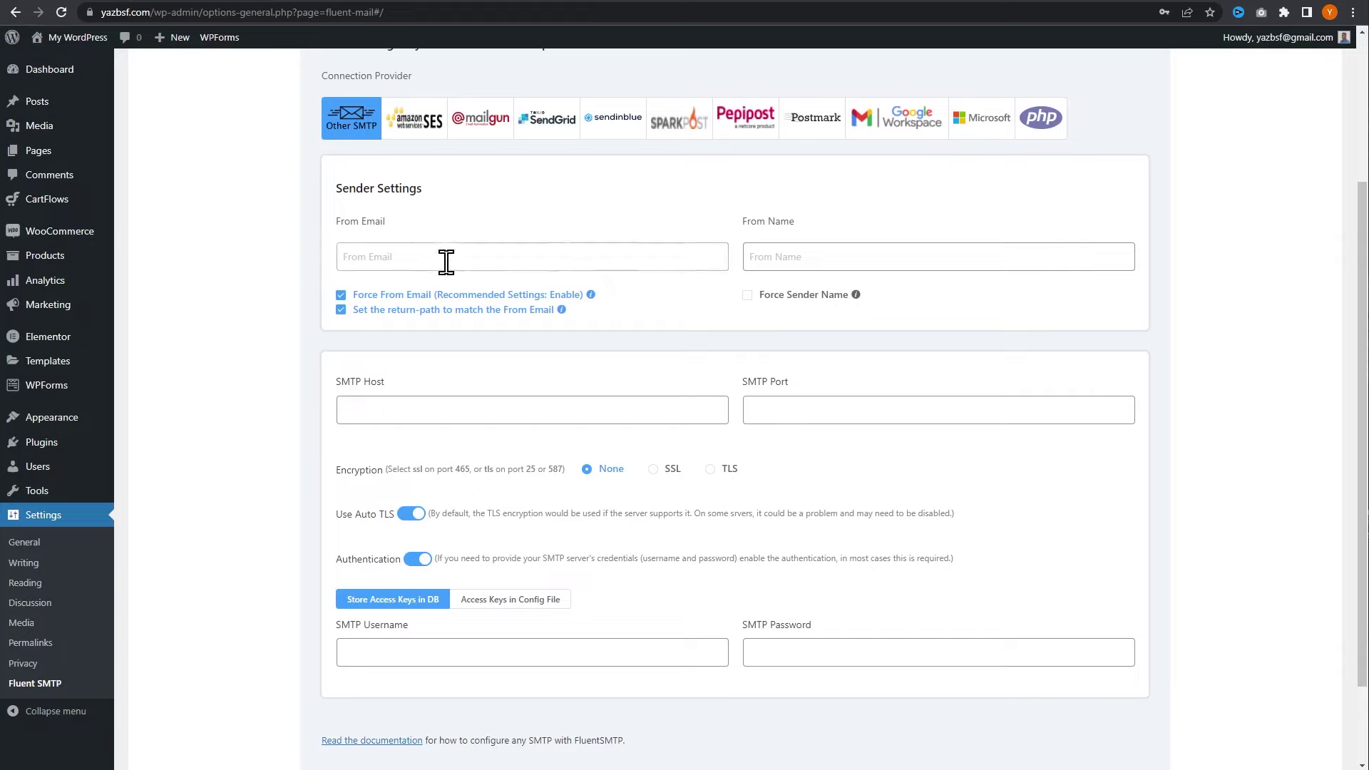
- Set FluentSMTP's From Email to the new hello mailbox address and enter the sender name
left_click(582, 263)
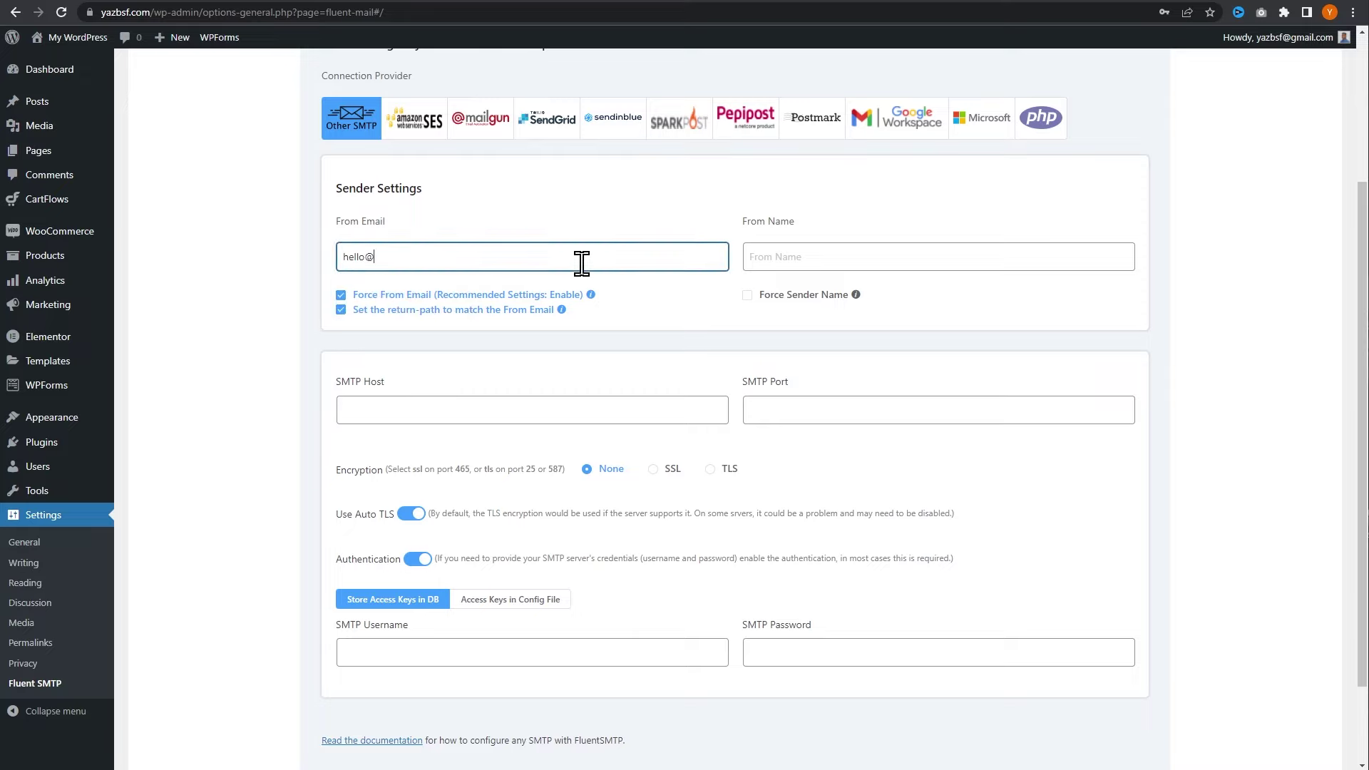
left_click(776, 251)
type("Yaz BSF")
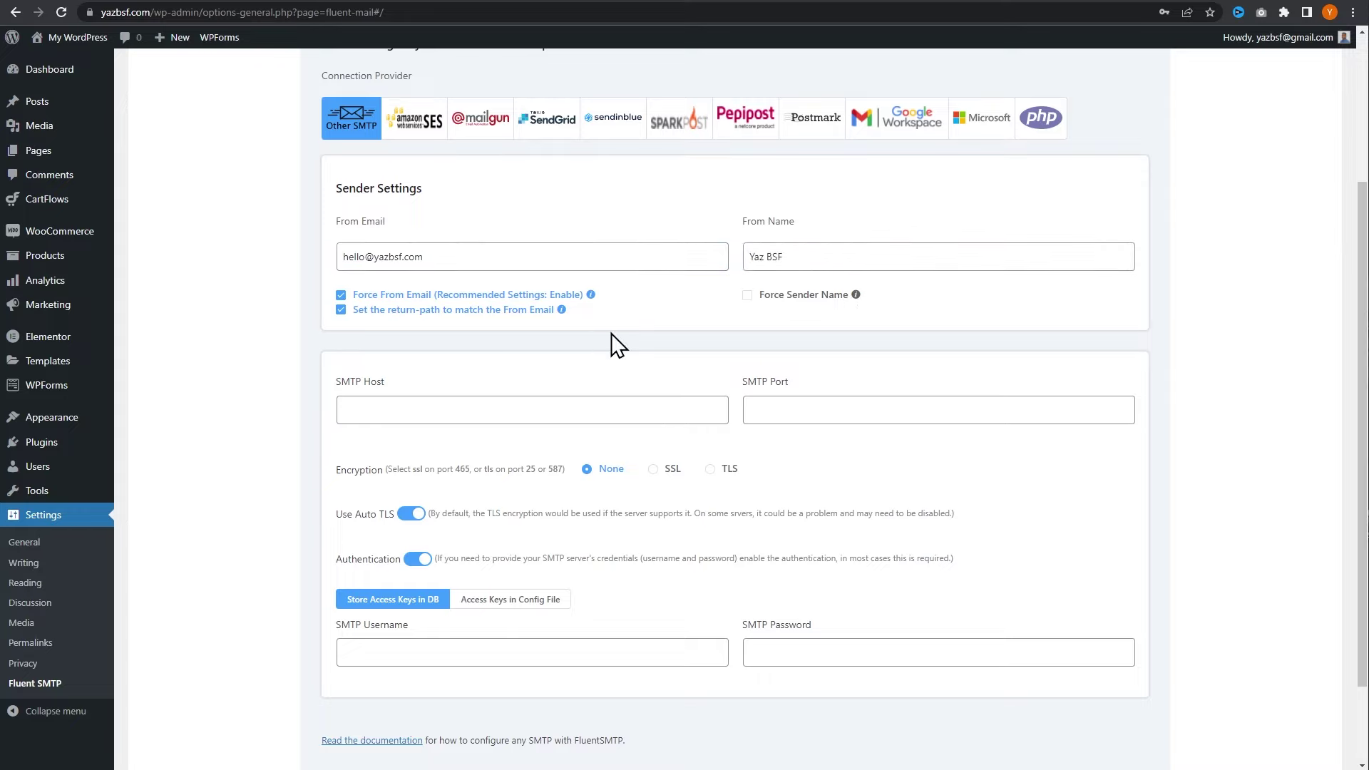
scroll(596, 489, "down", 1)
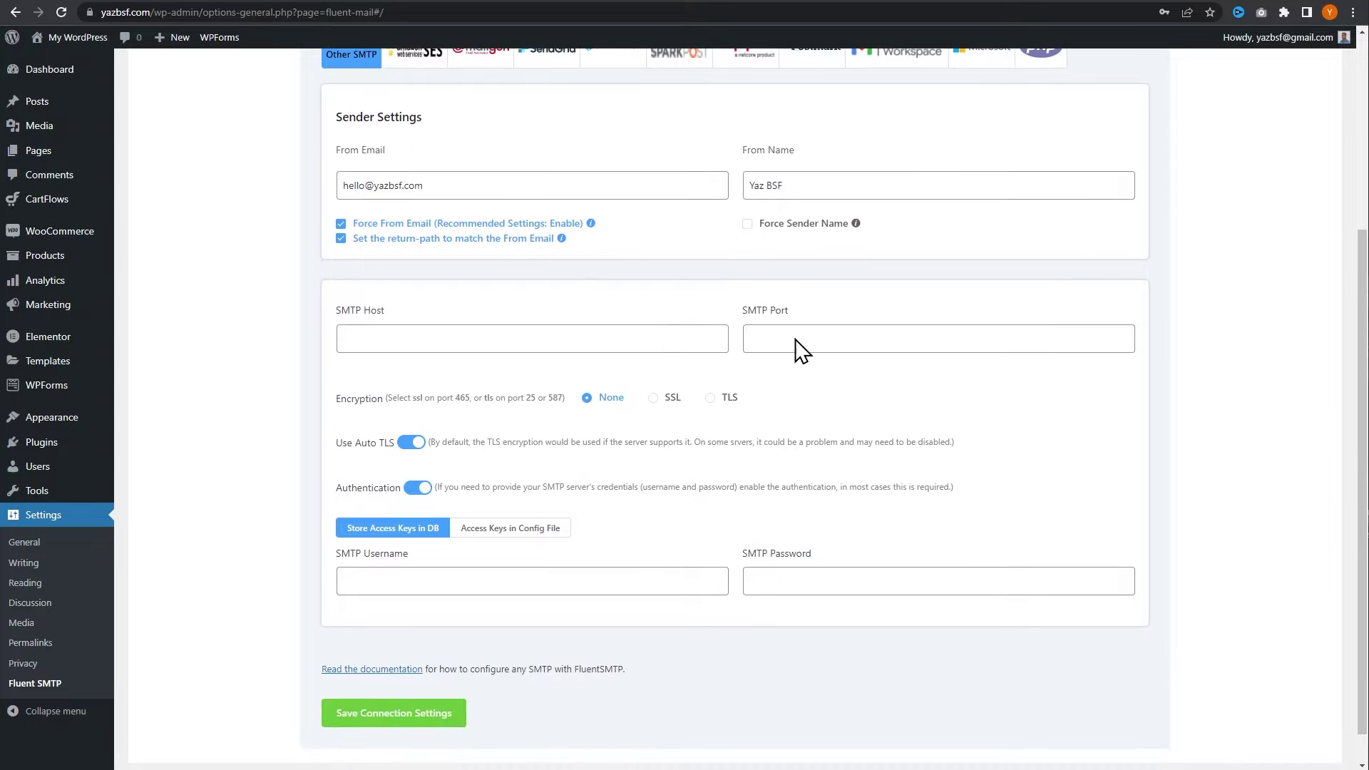
left_click(449, 4)
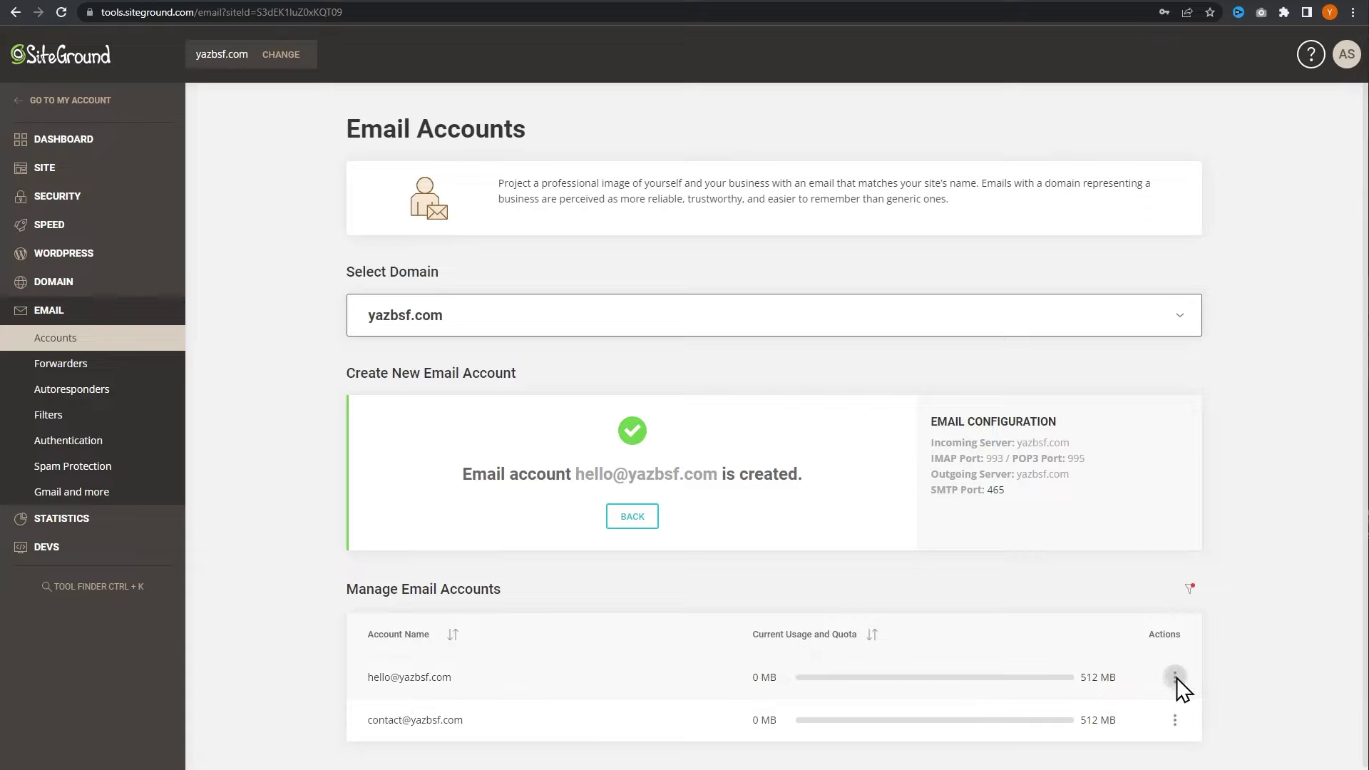
left_click(1175, 677)
left_click(1217, 626)
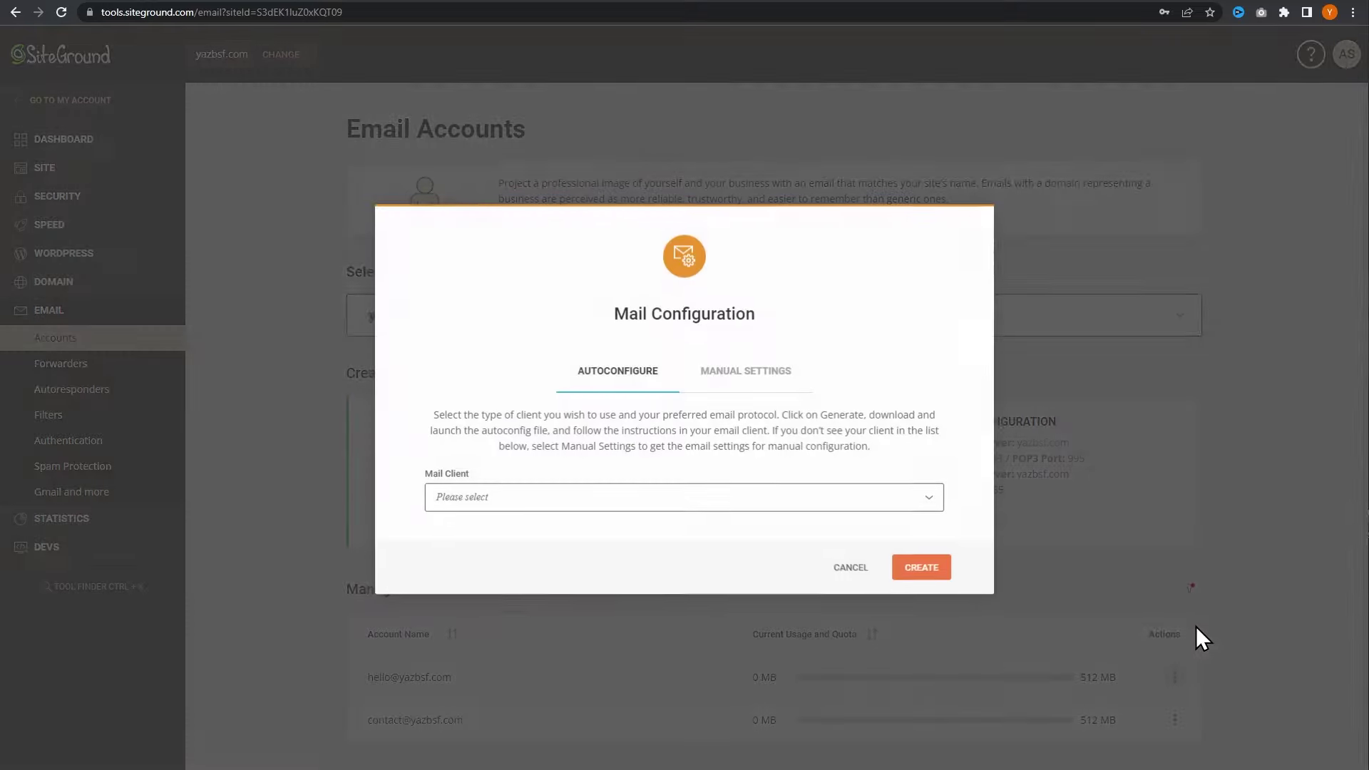
left_click(733, 386)
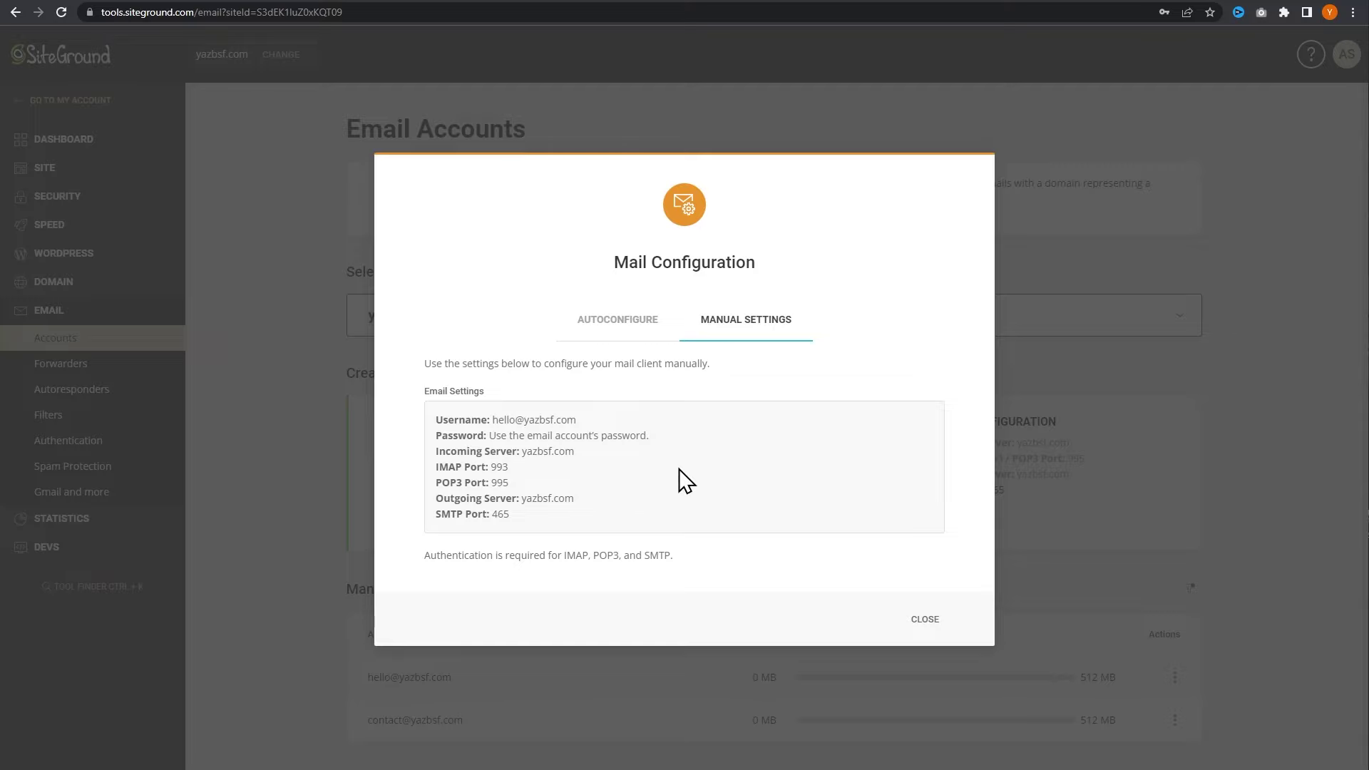
left_click(117, 4)
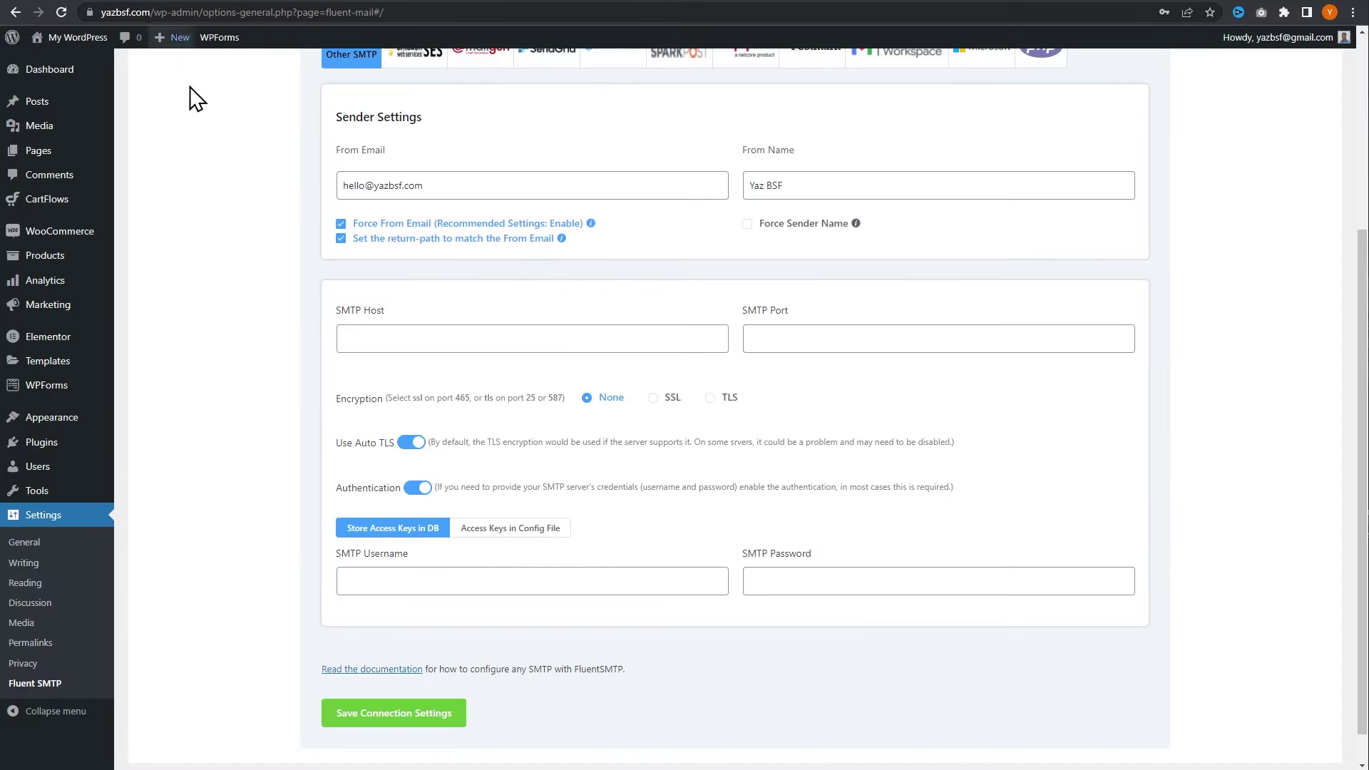
- Enter SMTP port 465 and choose SSL encryption in FluentSMTP's Other SMTP settings
left_click(398, 334)
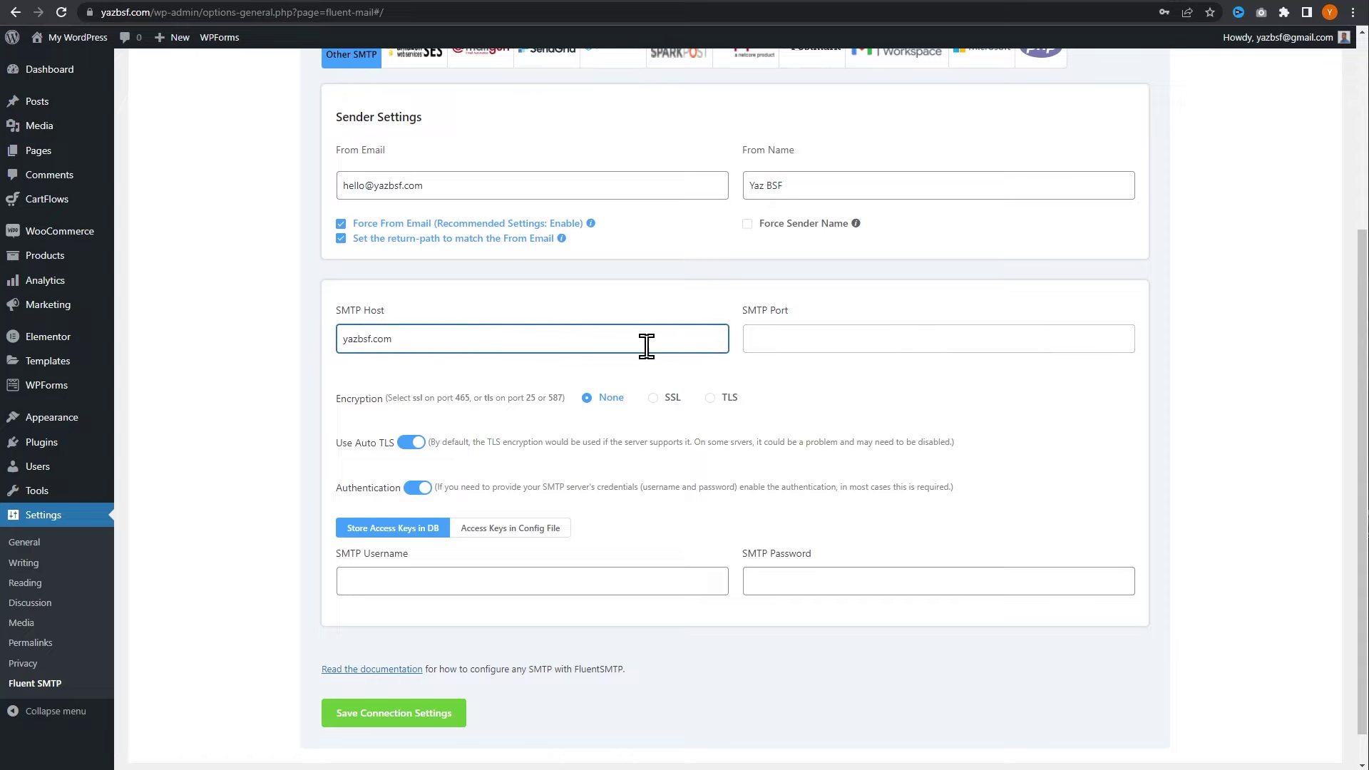
left_click(398, 2)
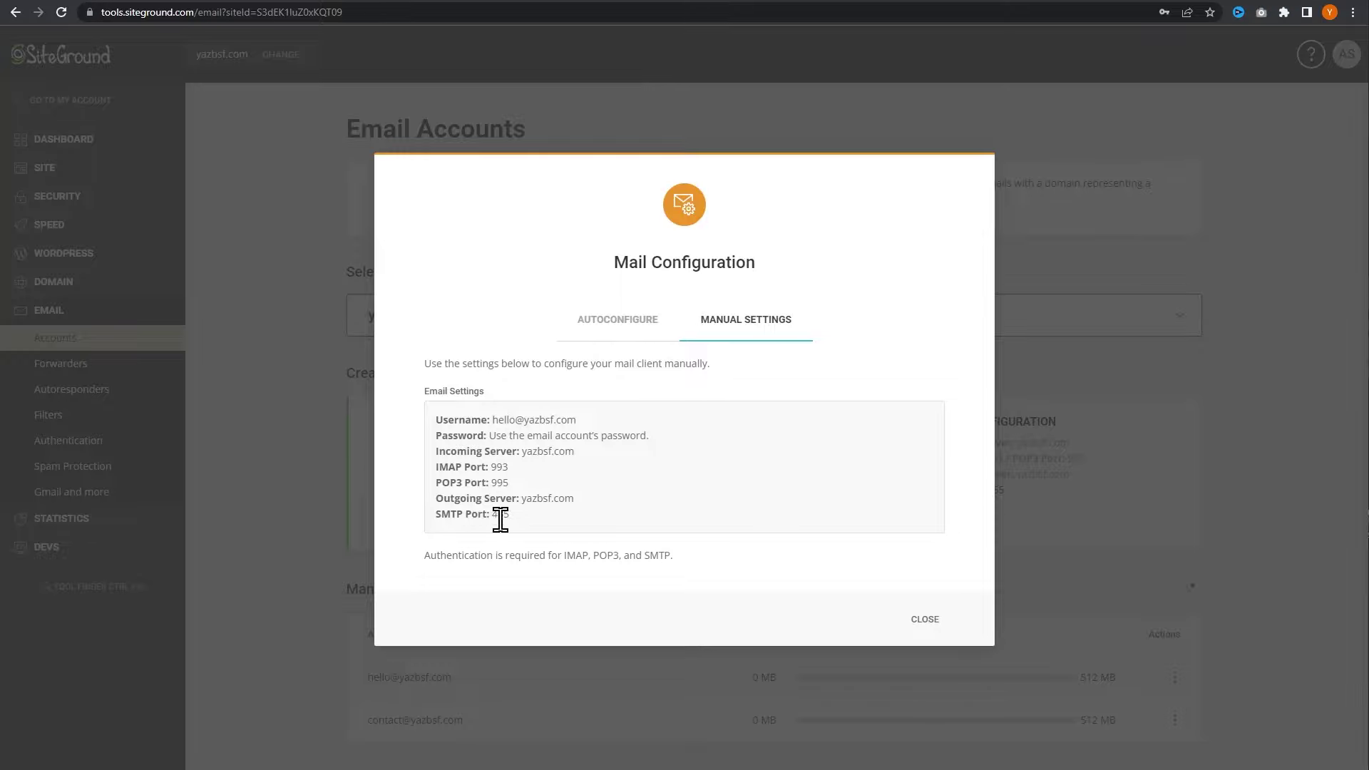
left_click(105, 2)
left_click(782, 339)
type("4")
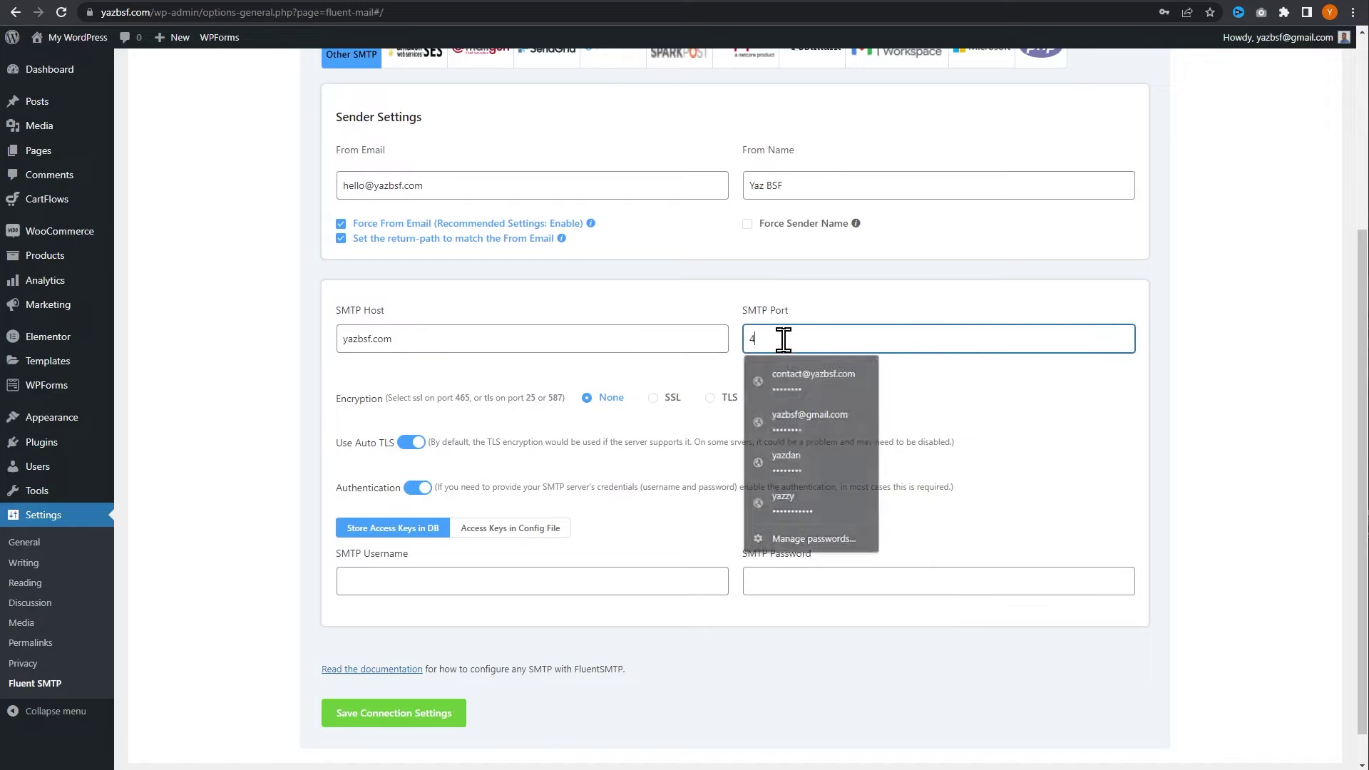
type("65")
left_click(799, 396)
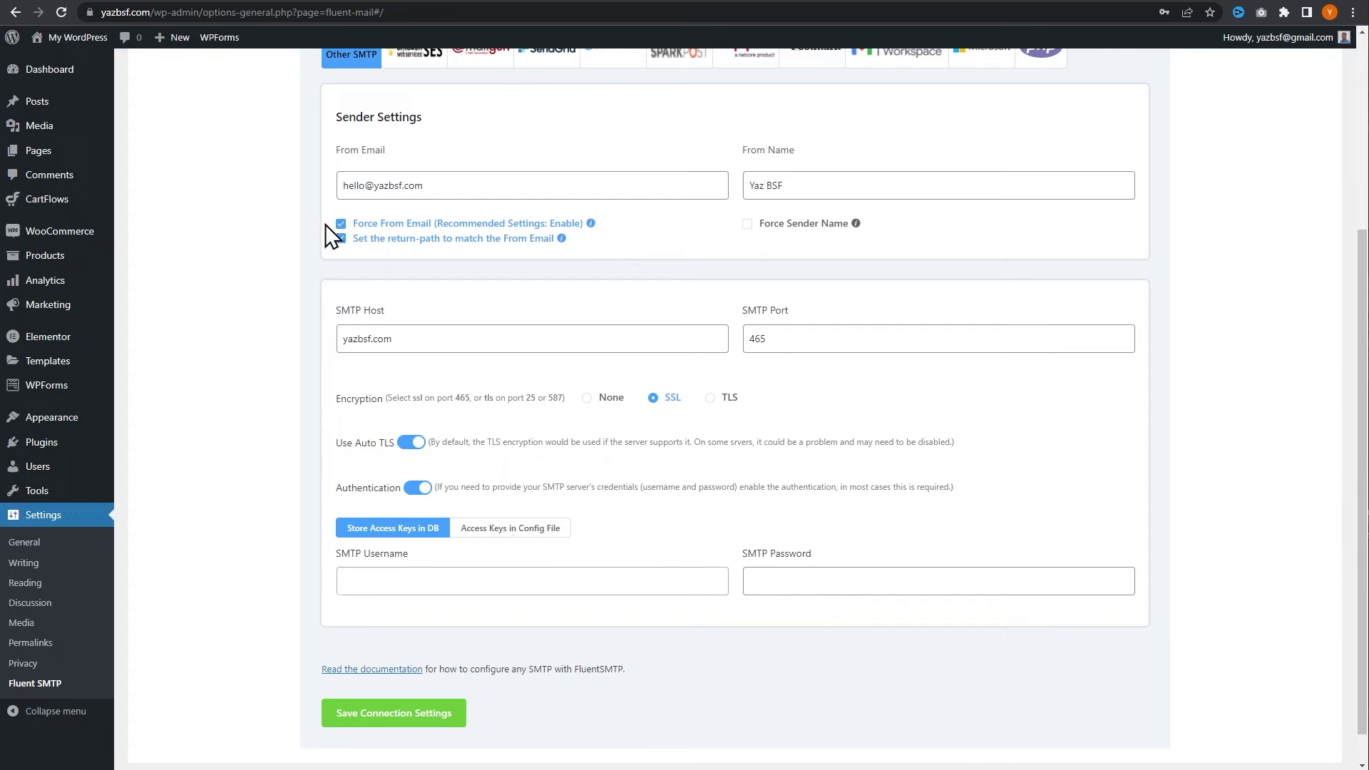
key("ctrl+Tab")
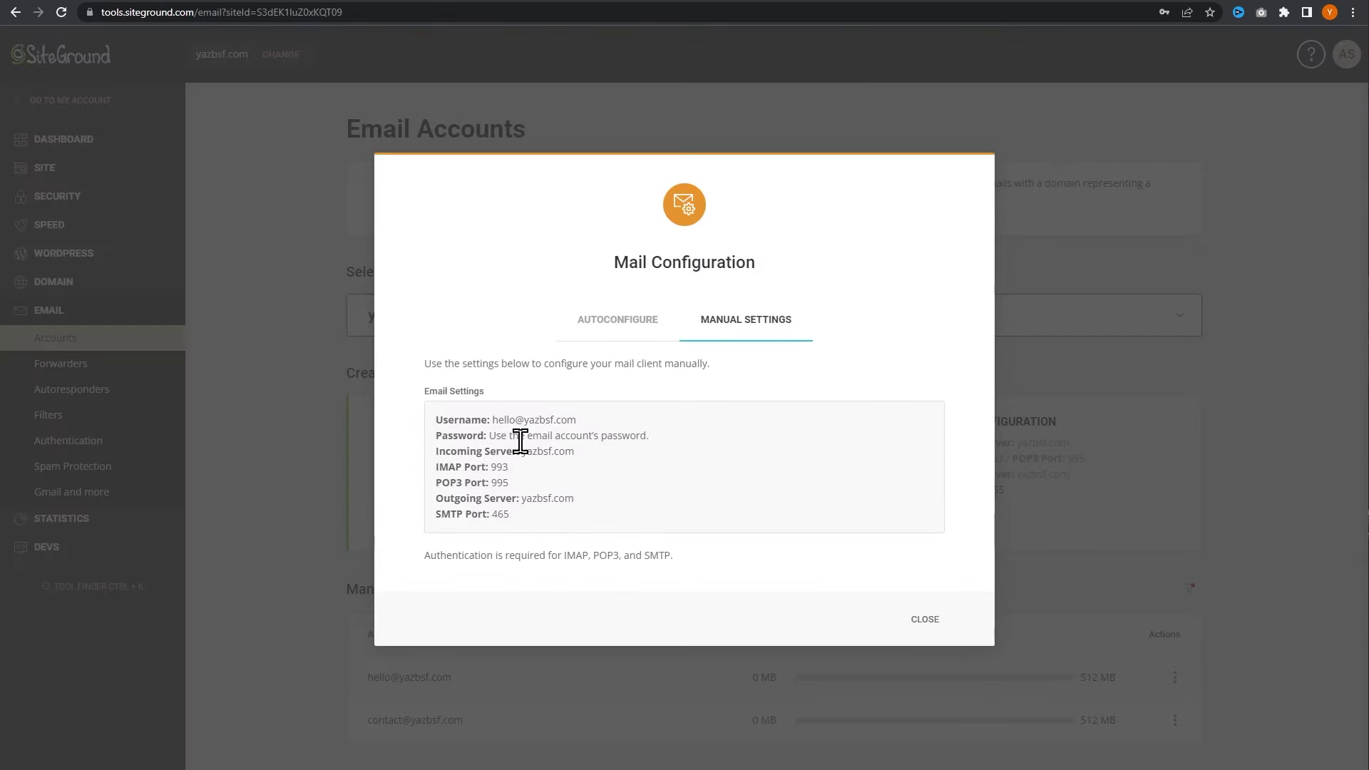
- Copy the hello mailbox username from SiteGround and paste it into FluentSMTP's SMTP Username
left_click_drag(579, 420, 491, 420)
right_click(566, 431)
left_click(568, 432)
left_click(150, 6)
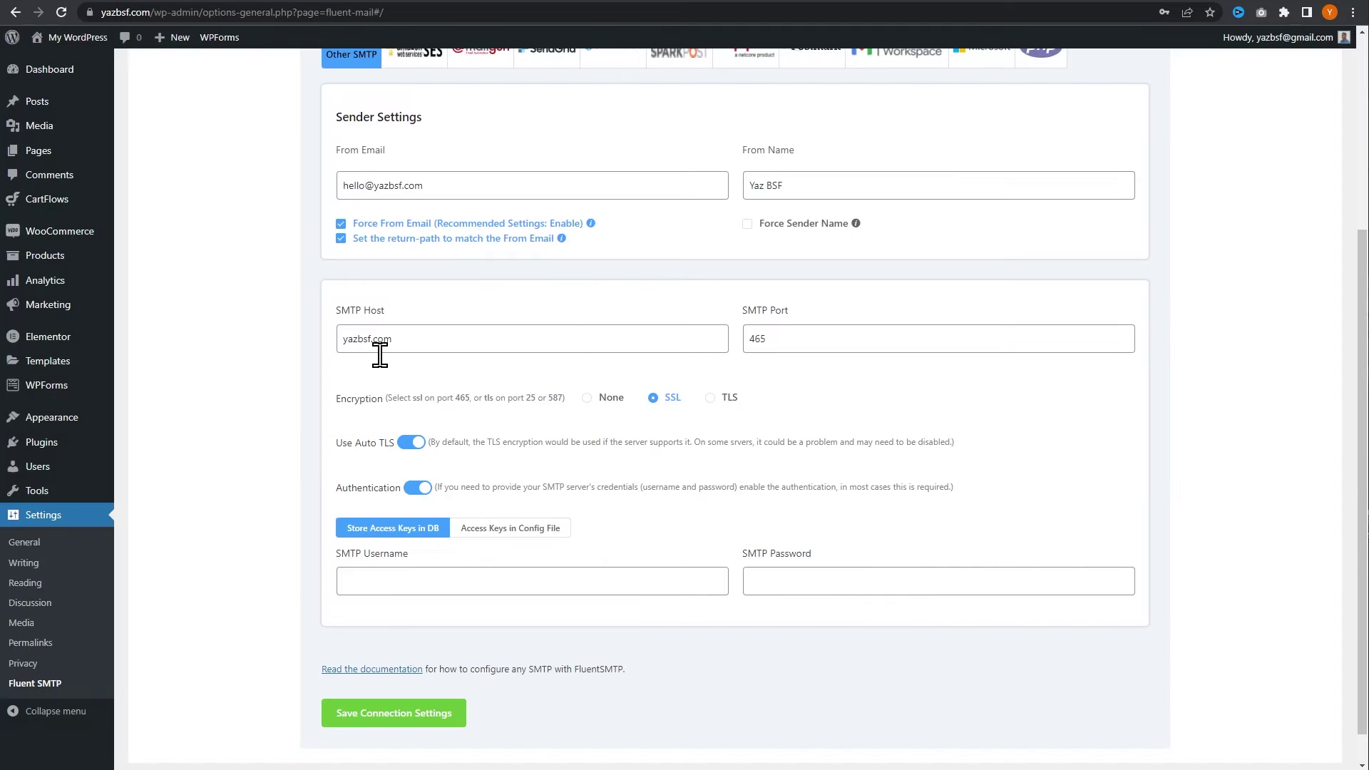
right_click(461, 580)
left_click(517, 426)
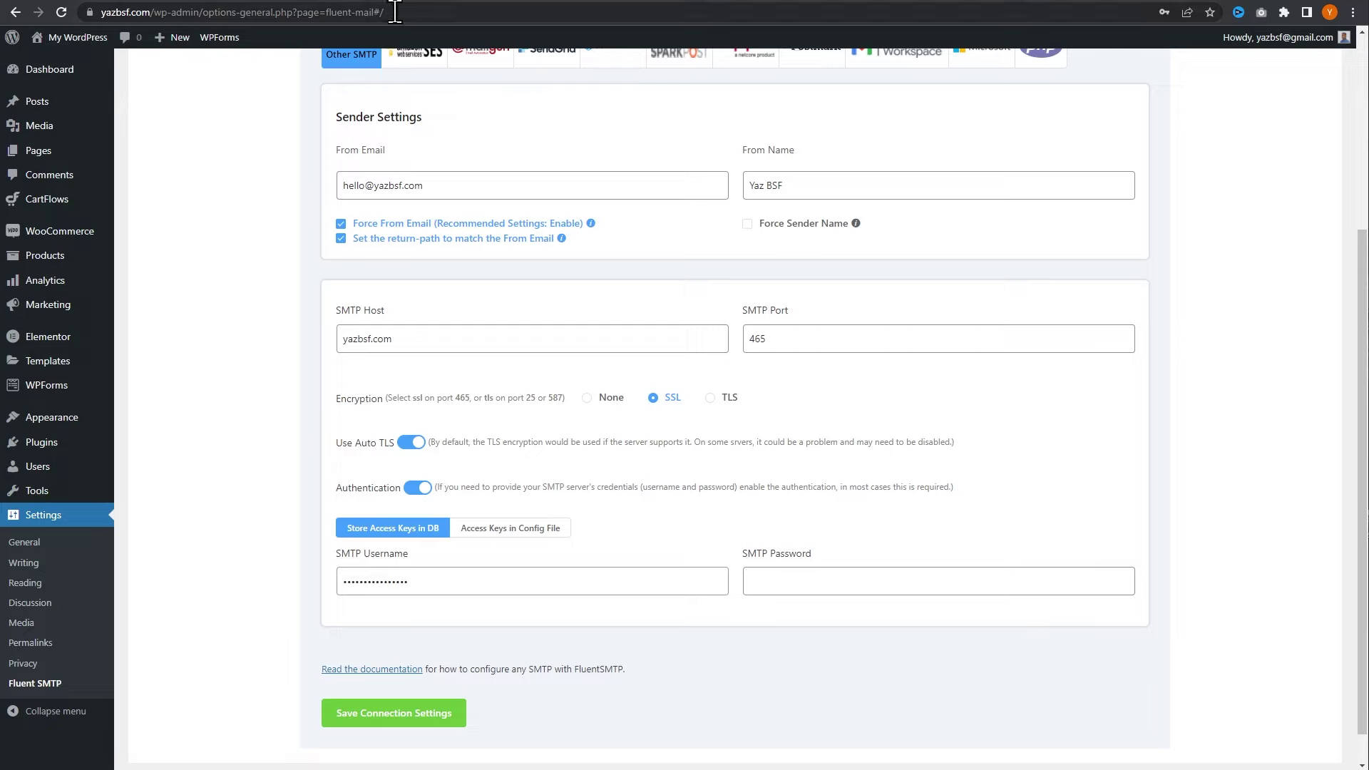
- Paste the hello mailbox's password into the SMTP Password field
left_click(857, 586)
left_click(1051, 542)
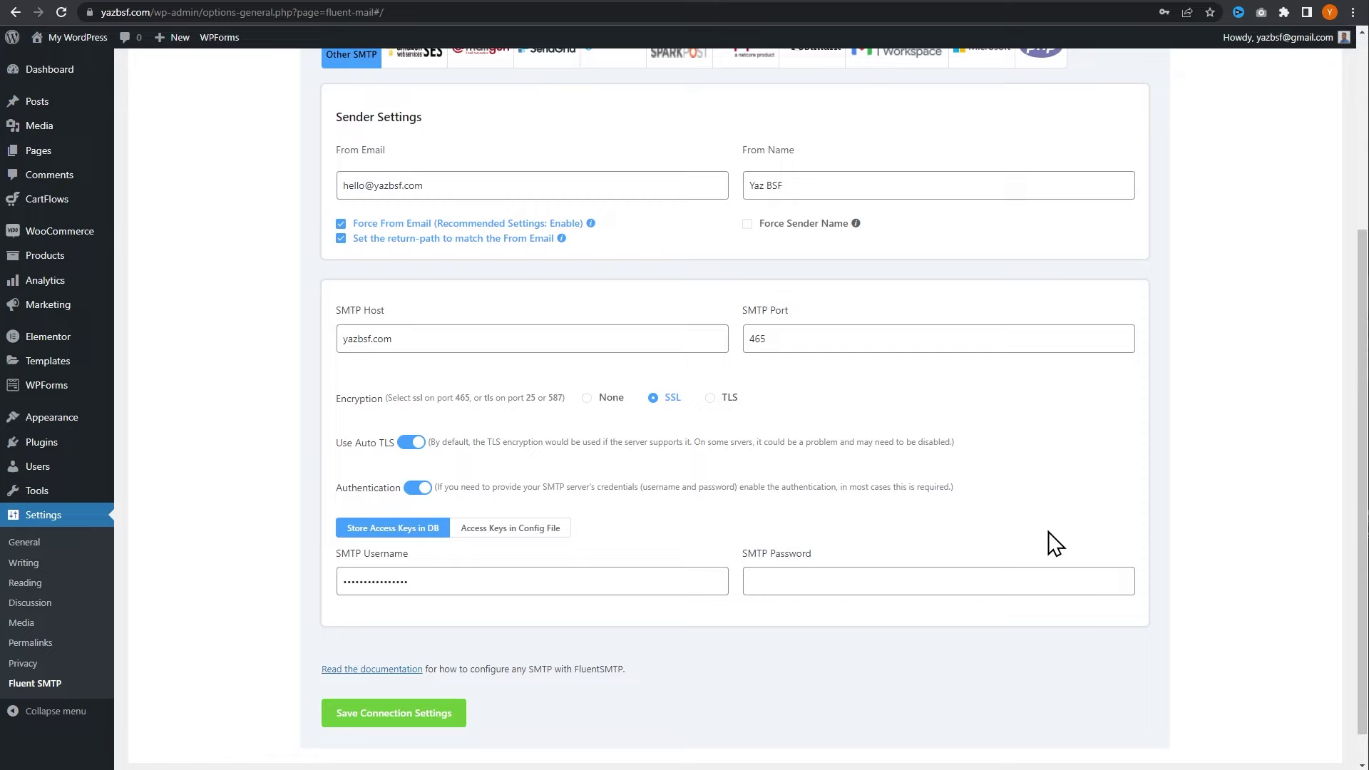
left_click(1001, 580)
key("ctrl+v")
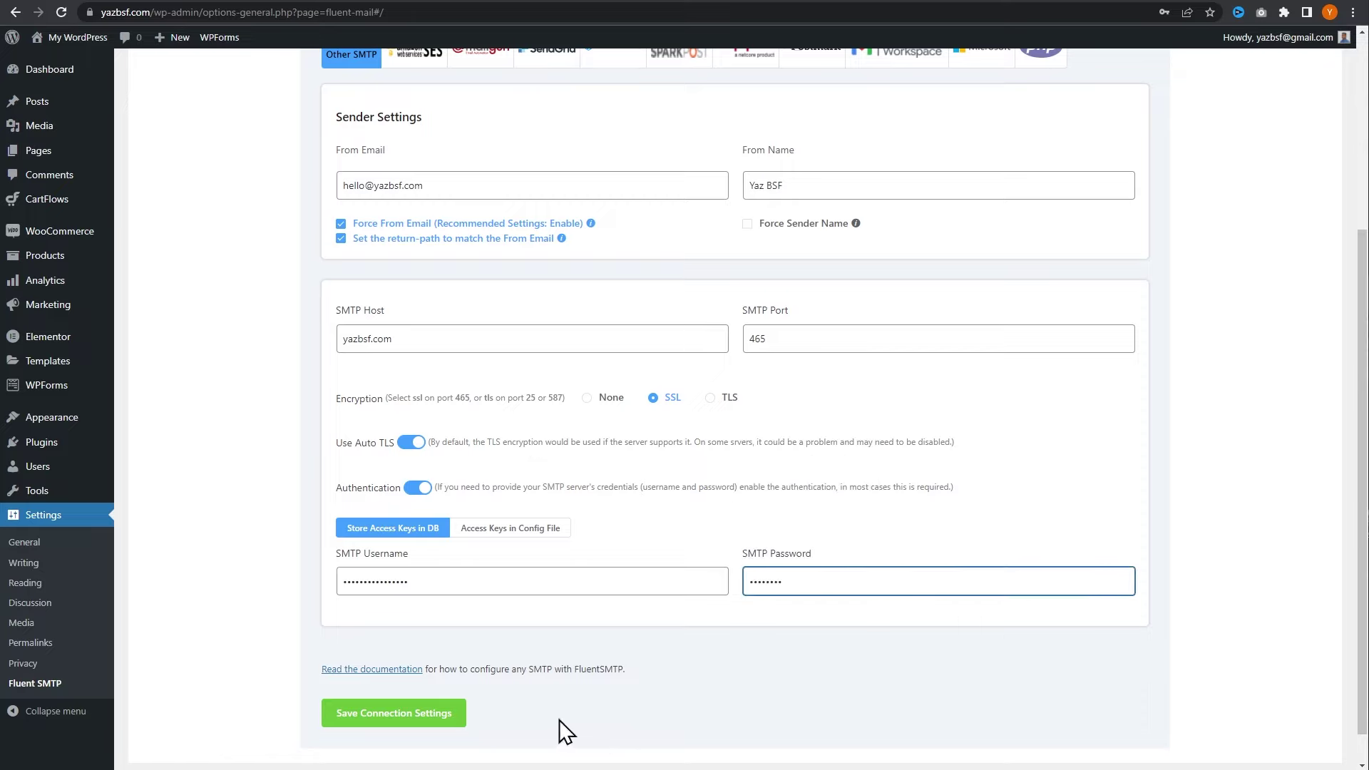
- Save the SMTP connection as the default, keeping logs deleted after 14 days
left_click(397, 720)
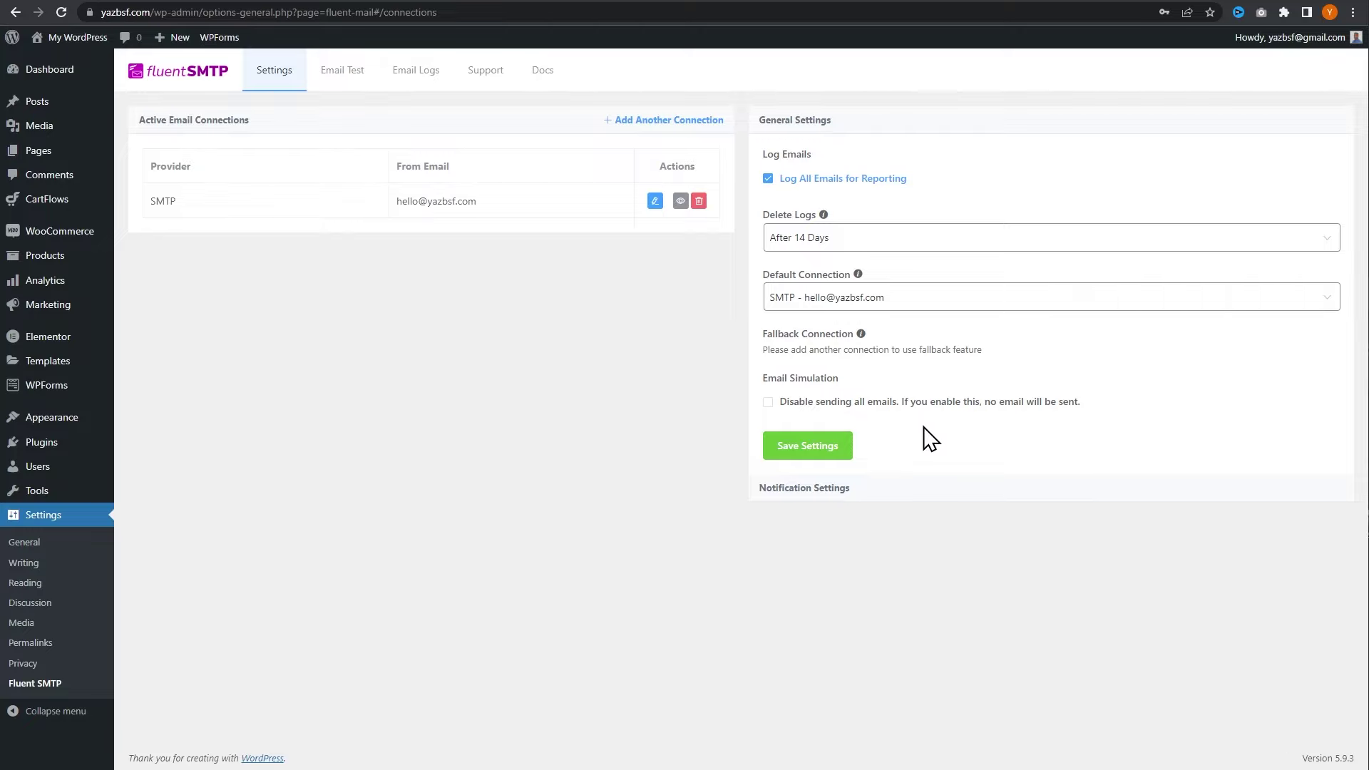
left_click(853, 242)
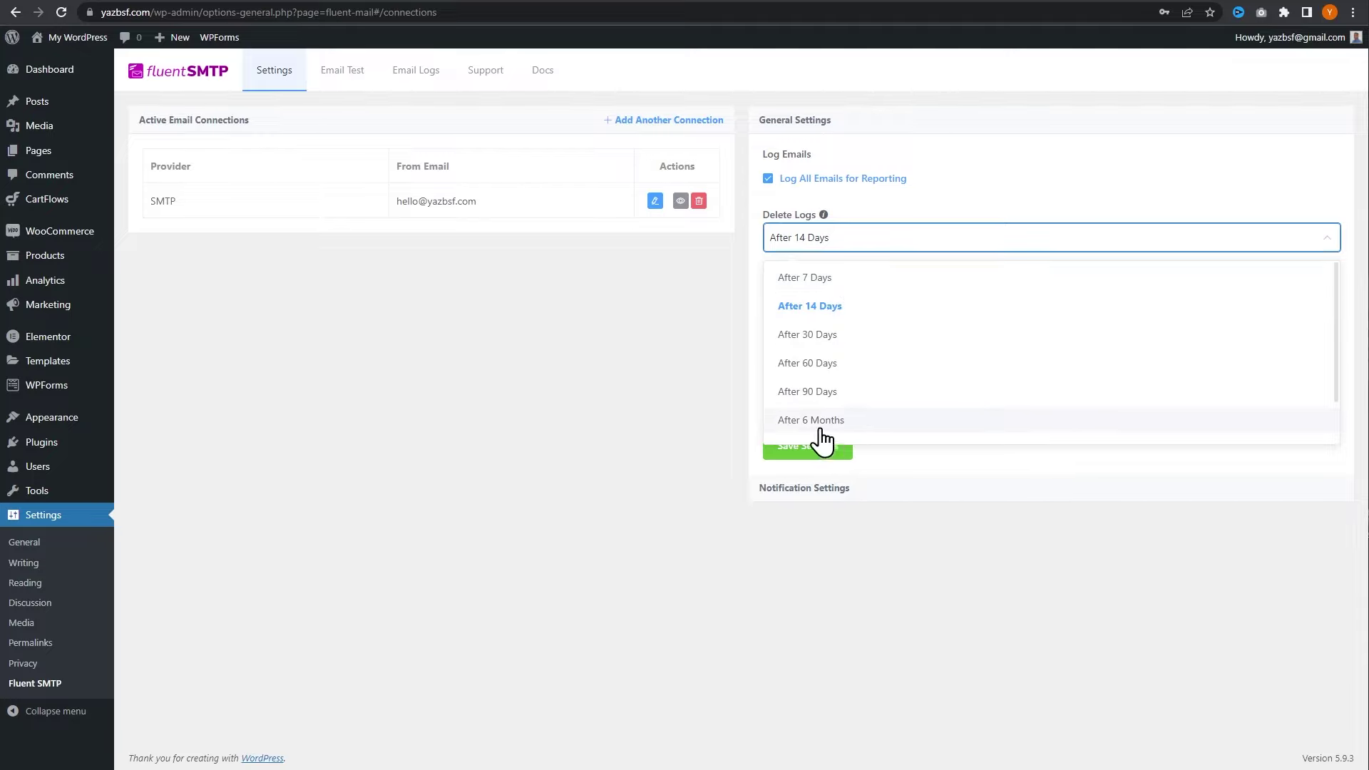
left_click(657, 439)
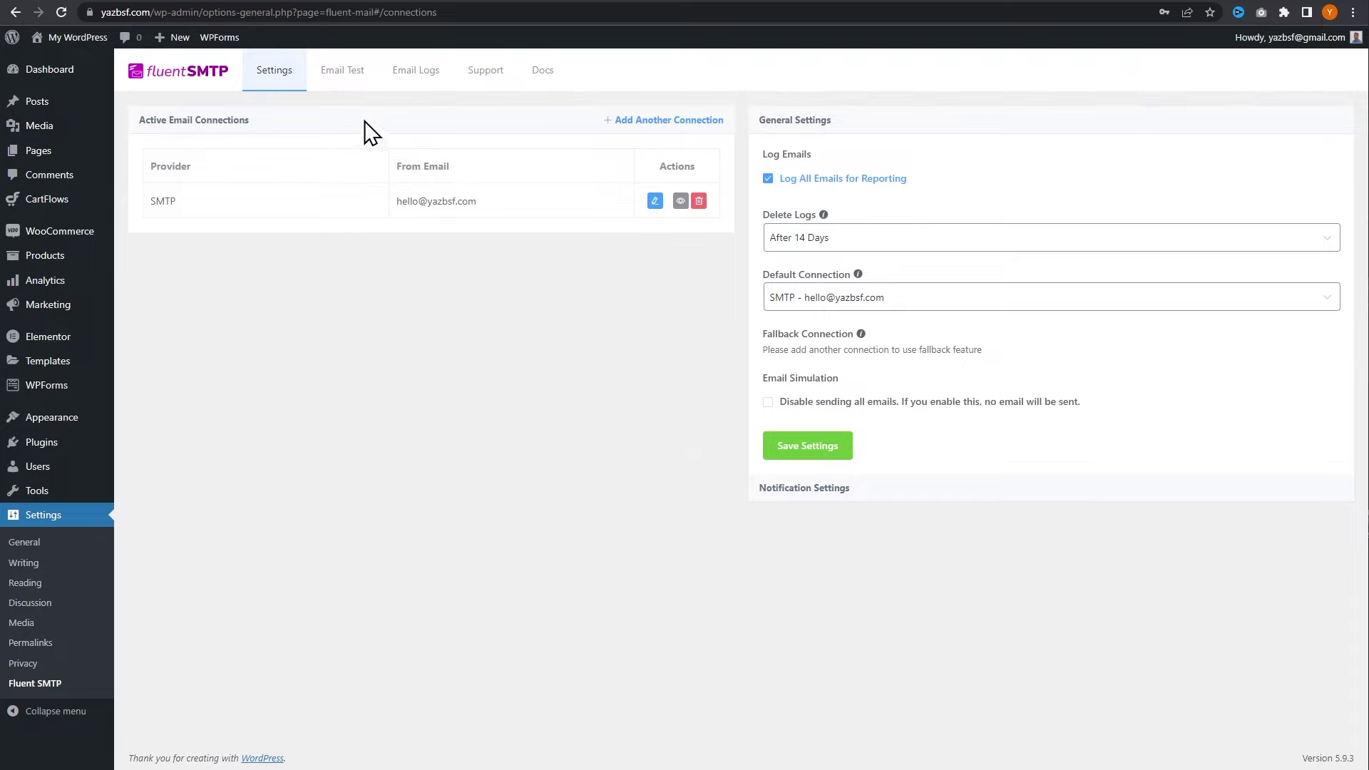
left_click(332, 79)
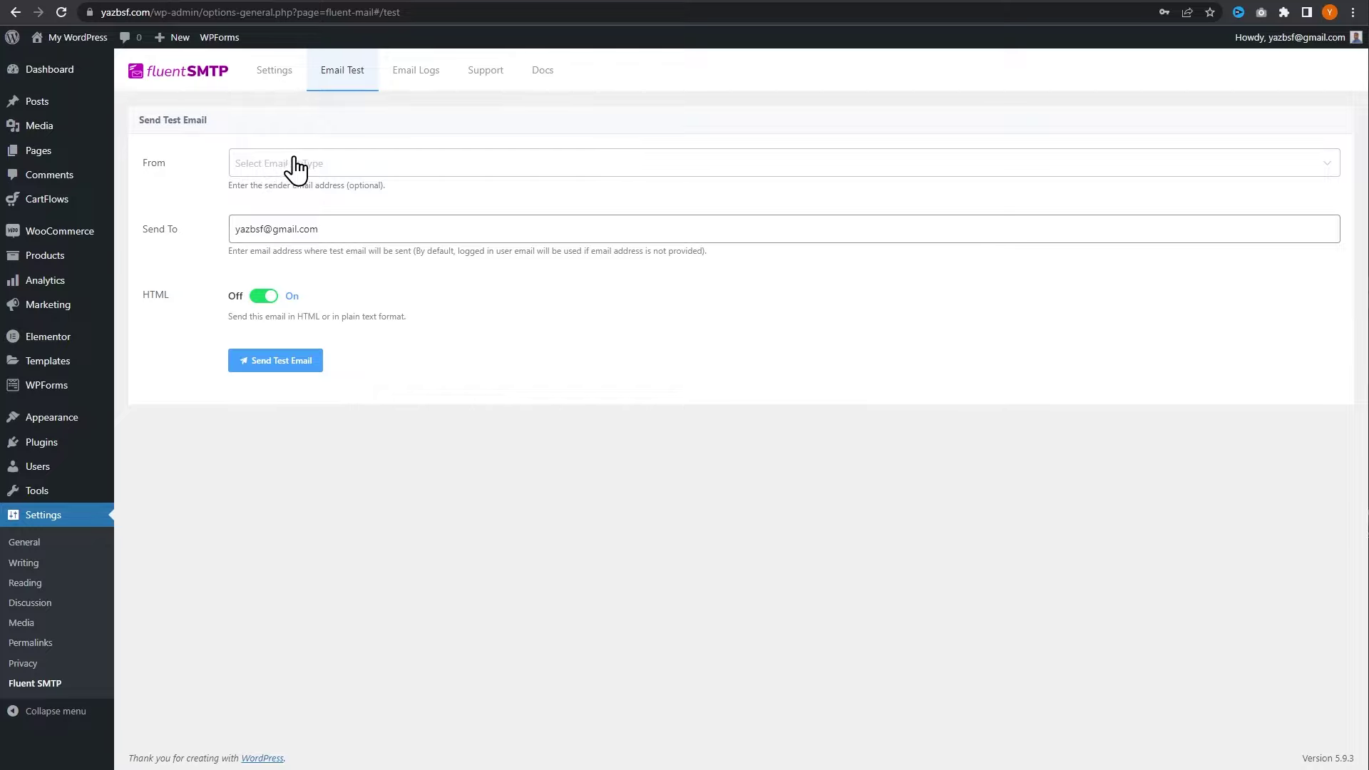
- Send the FluentSMTP test email from the site's hello address to the Gmail account
left_click(324, 171)
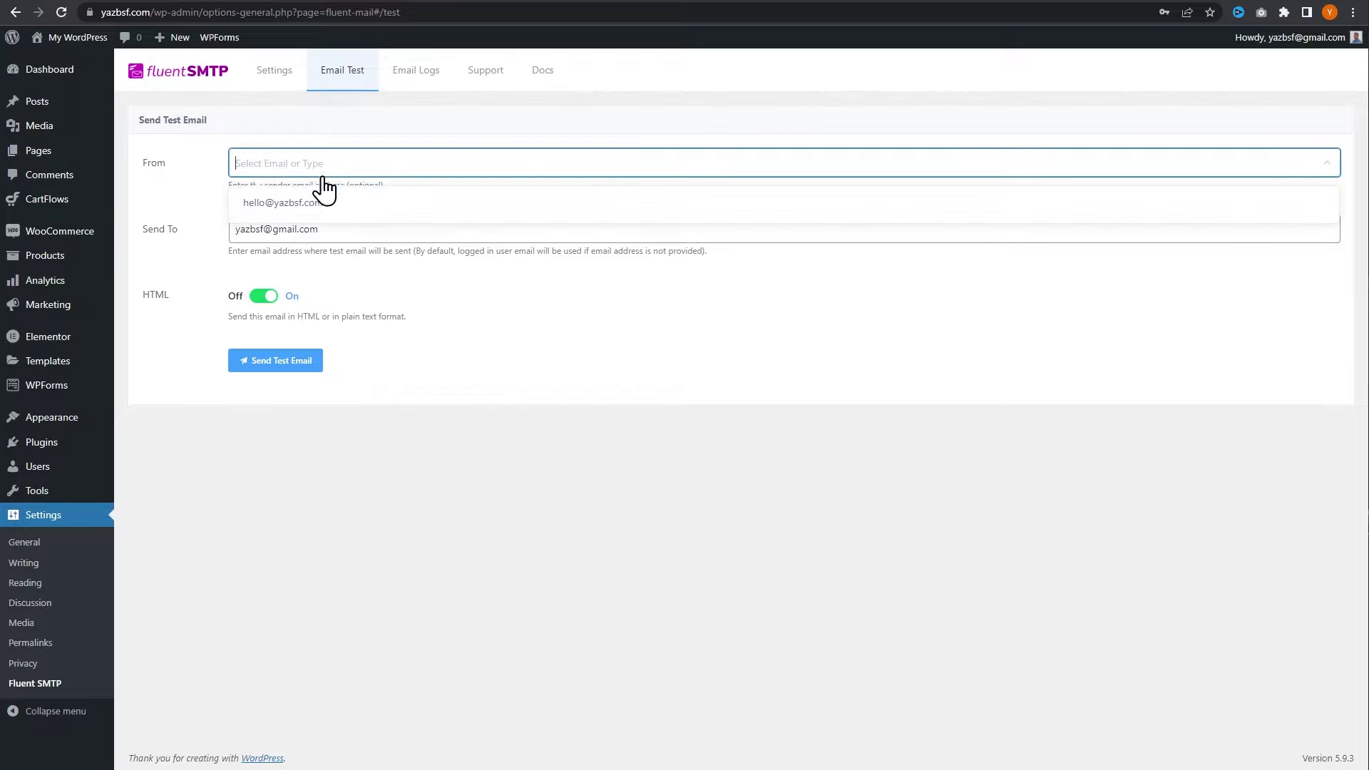
left_click(320, 206)
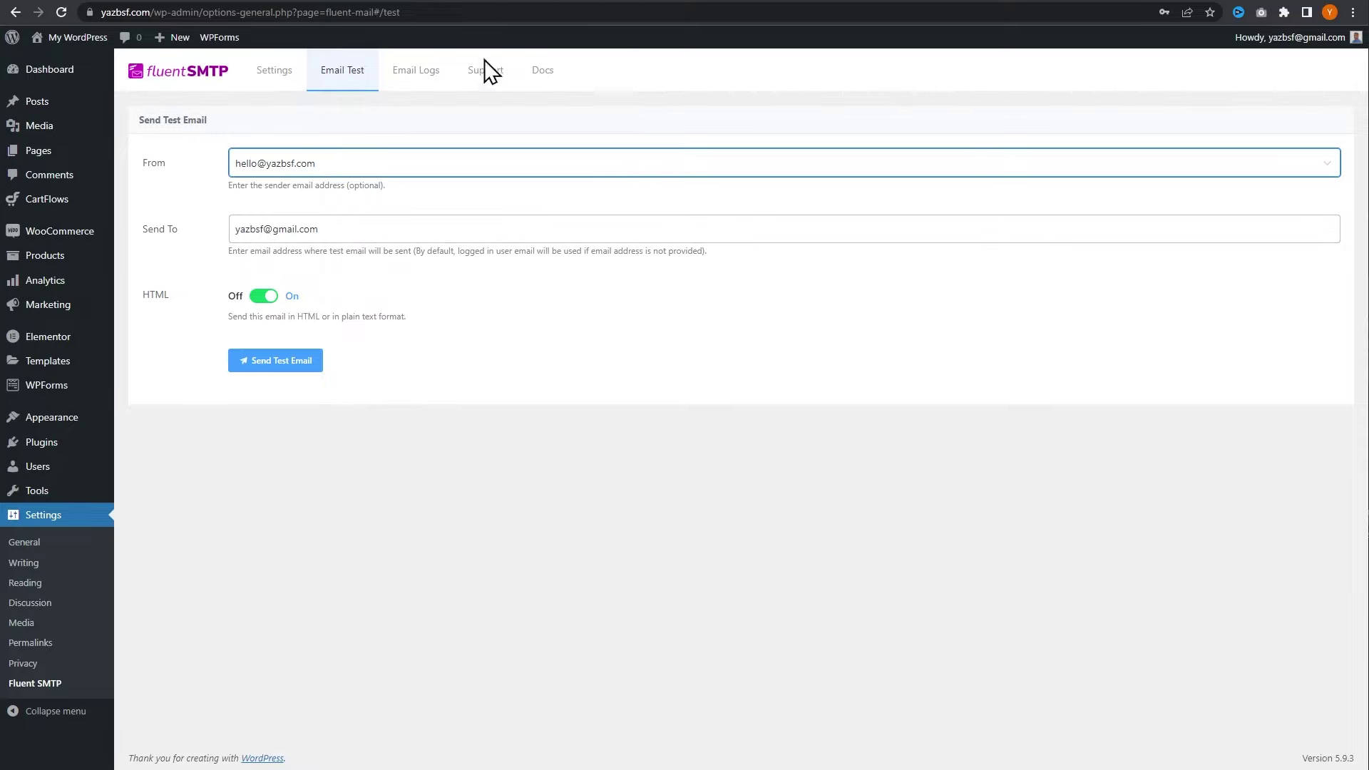
left_click(552, 1)
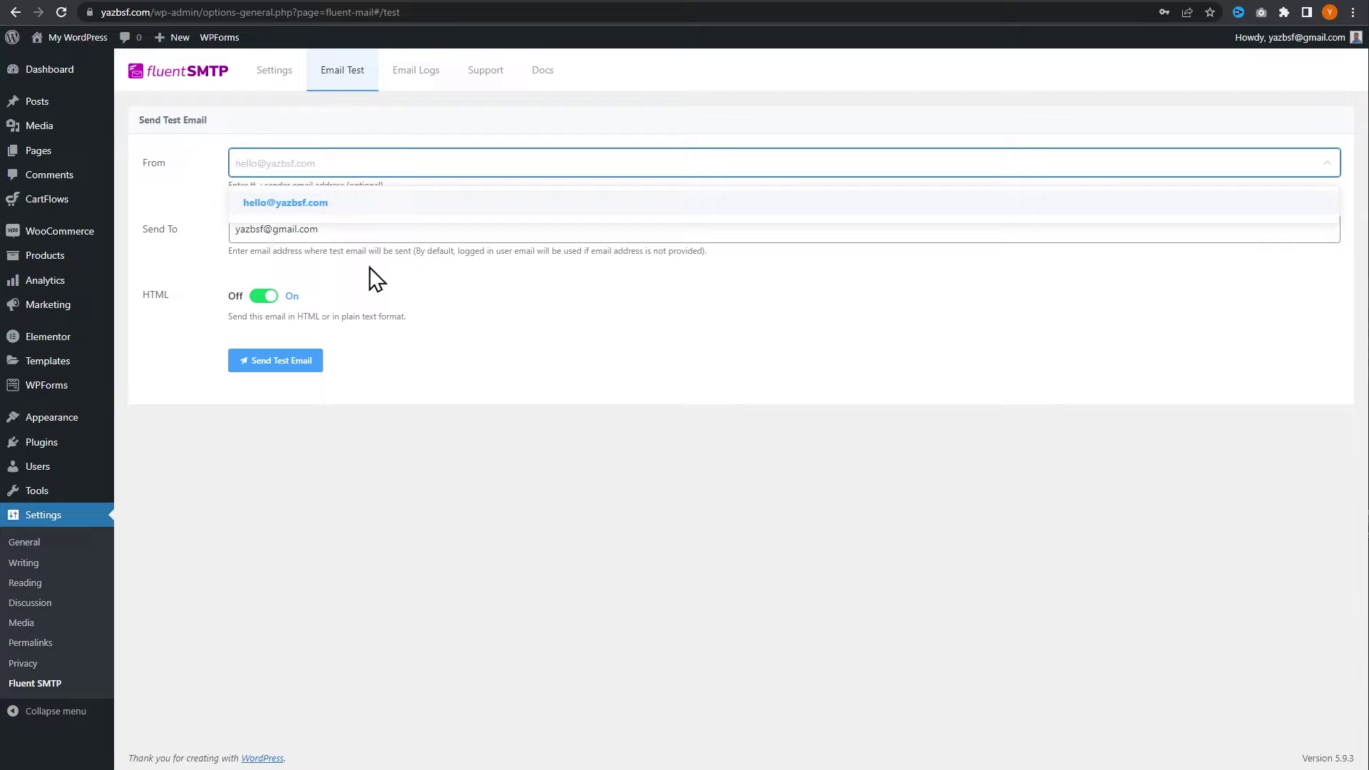
left_click(377, 278)
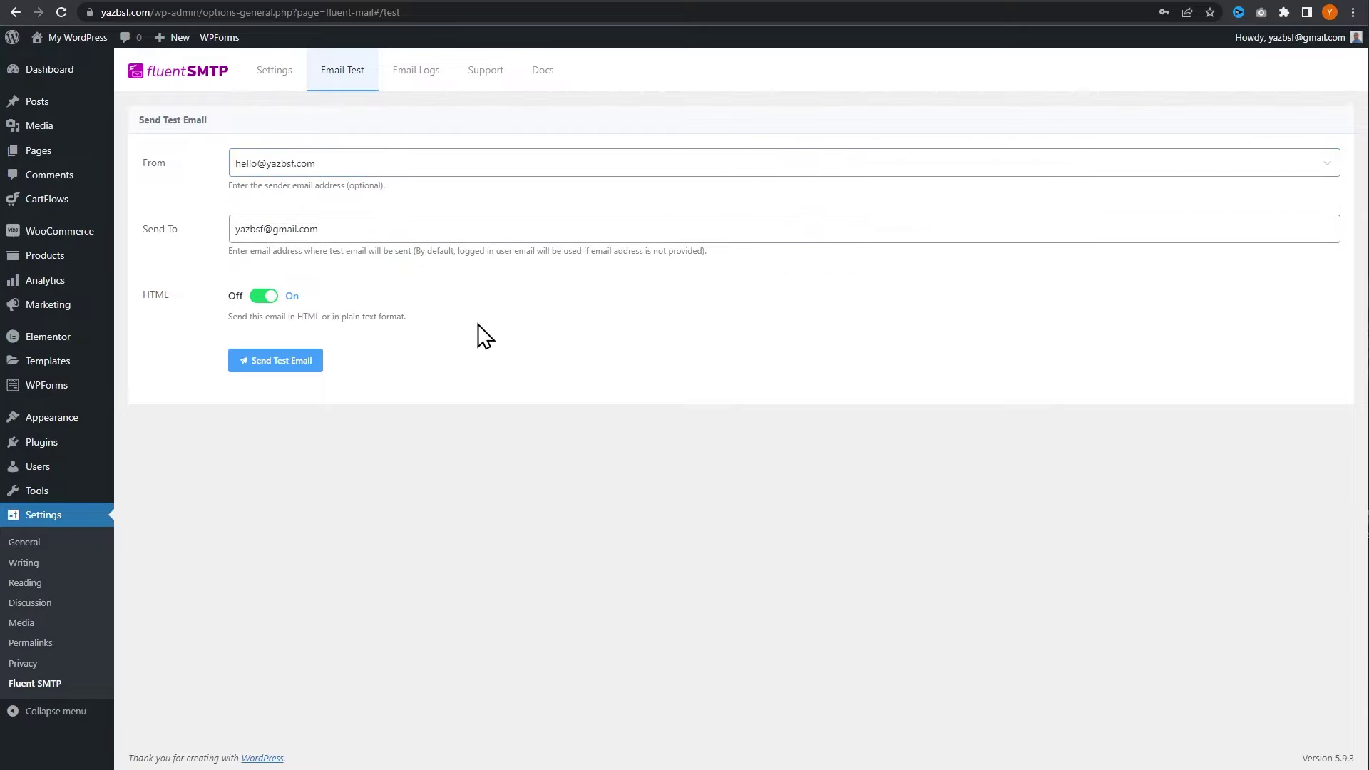
left_click(267, 363)
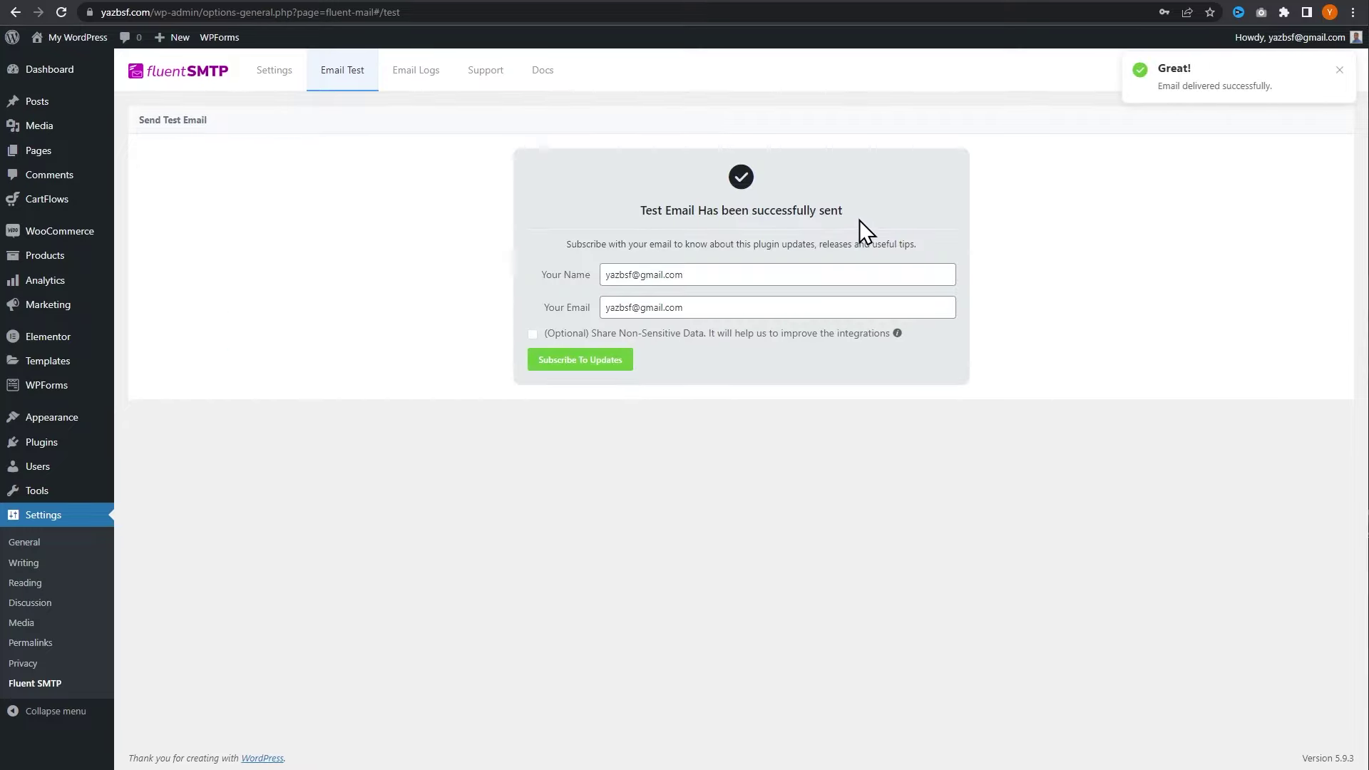
- Refresh Gmail, read the Fluent SMTP test email in Primary, then return to WordPress
left_click(577, 2)
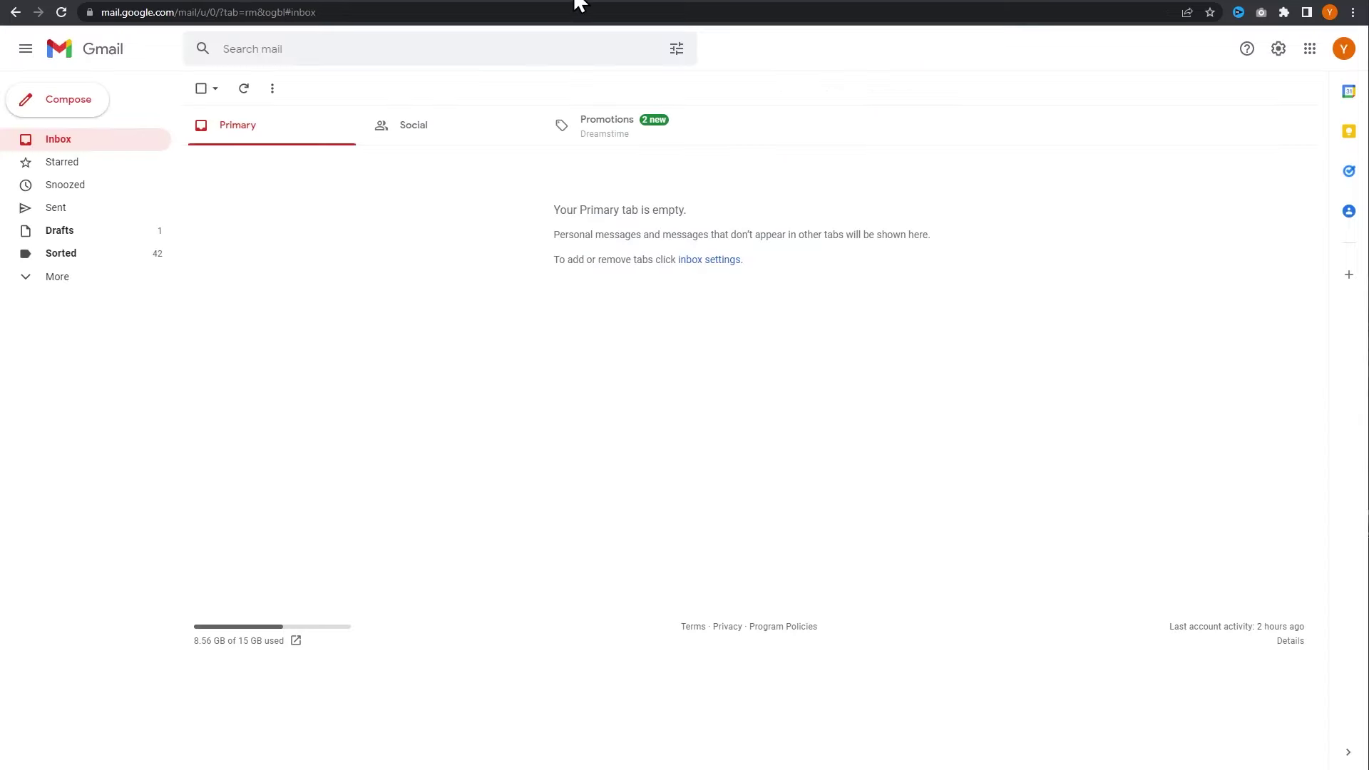
left_click(241, 87)
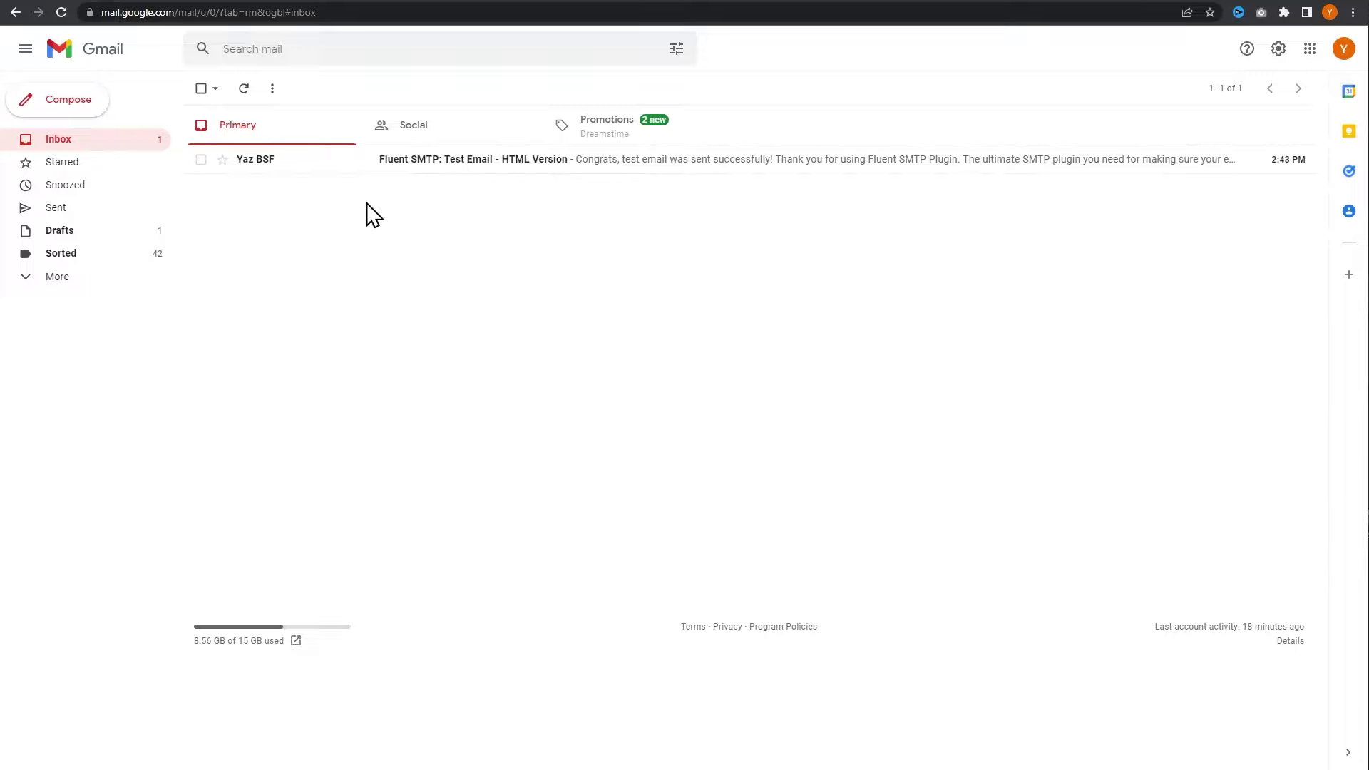
left_click(384, 174)
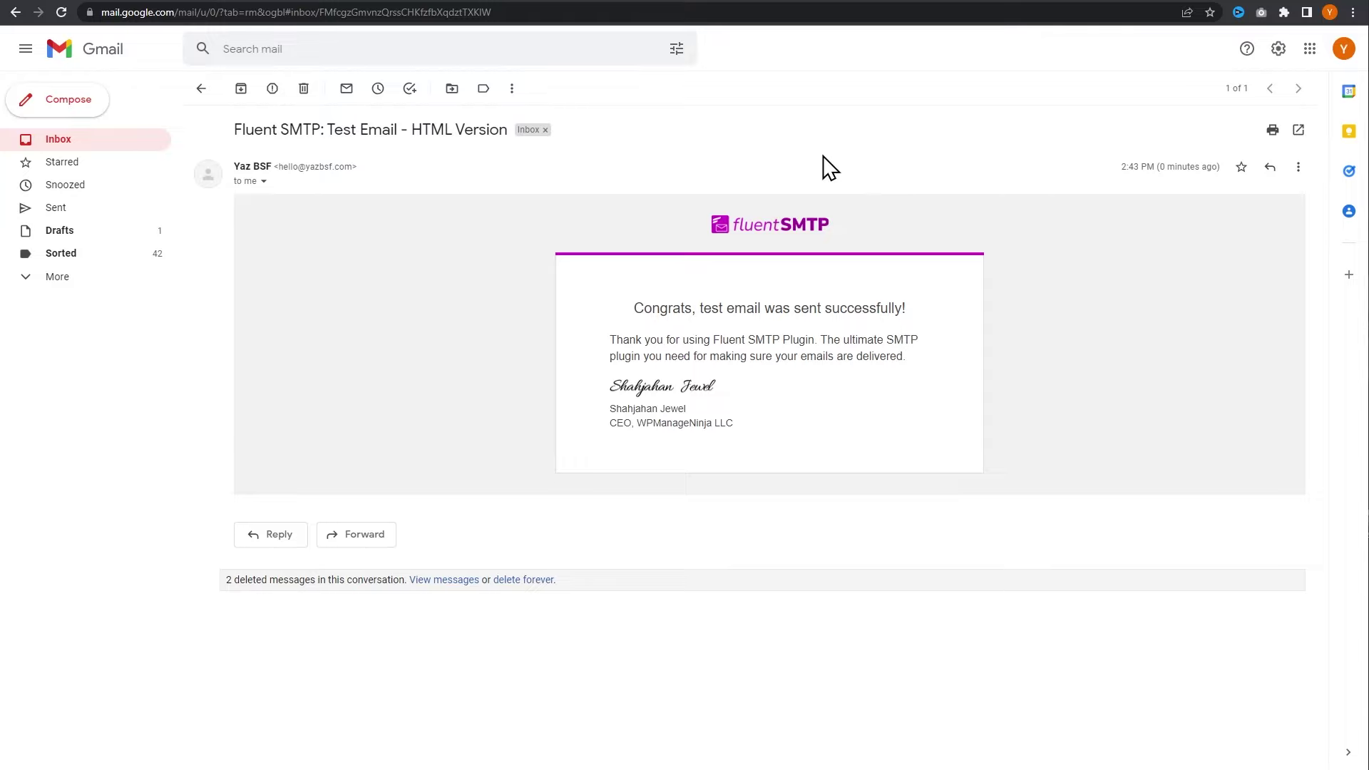
left_click(127, 140)
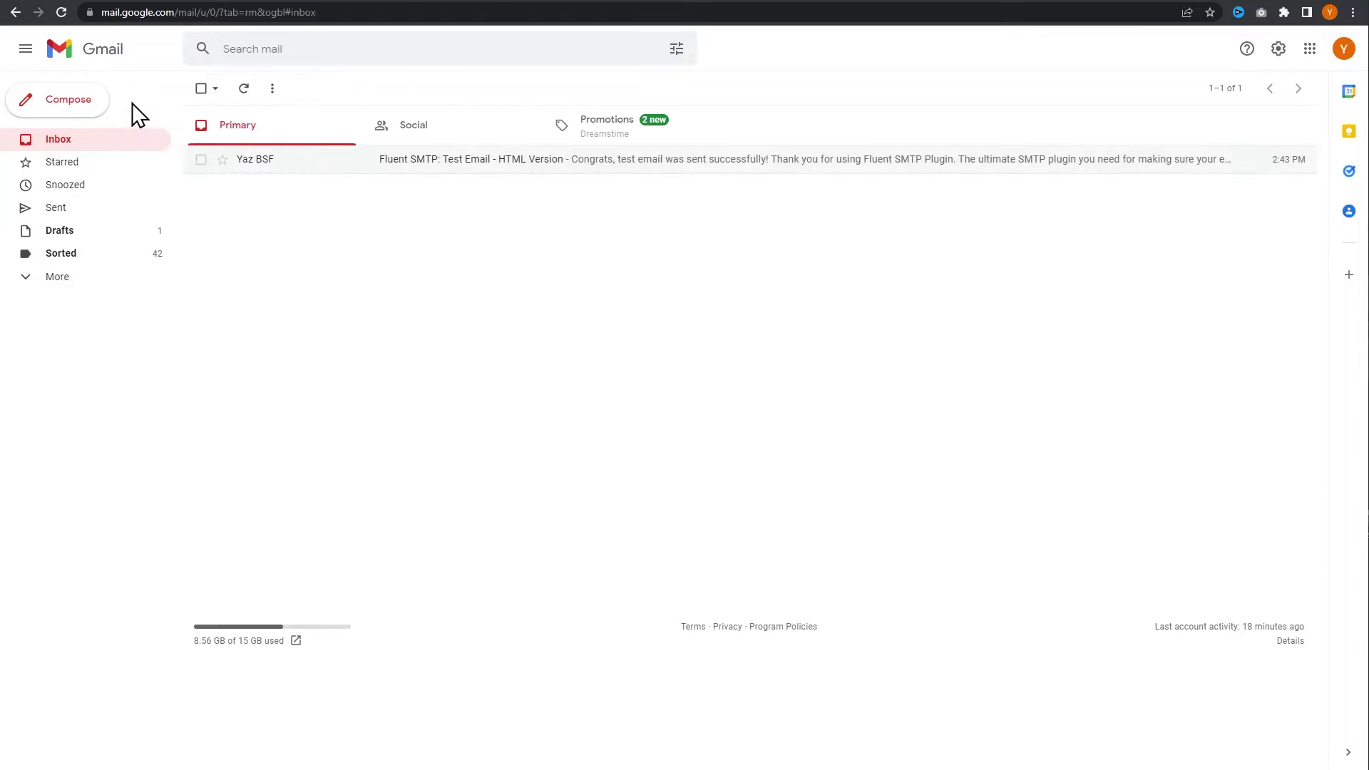
left_click(107, 4)
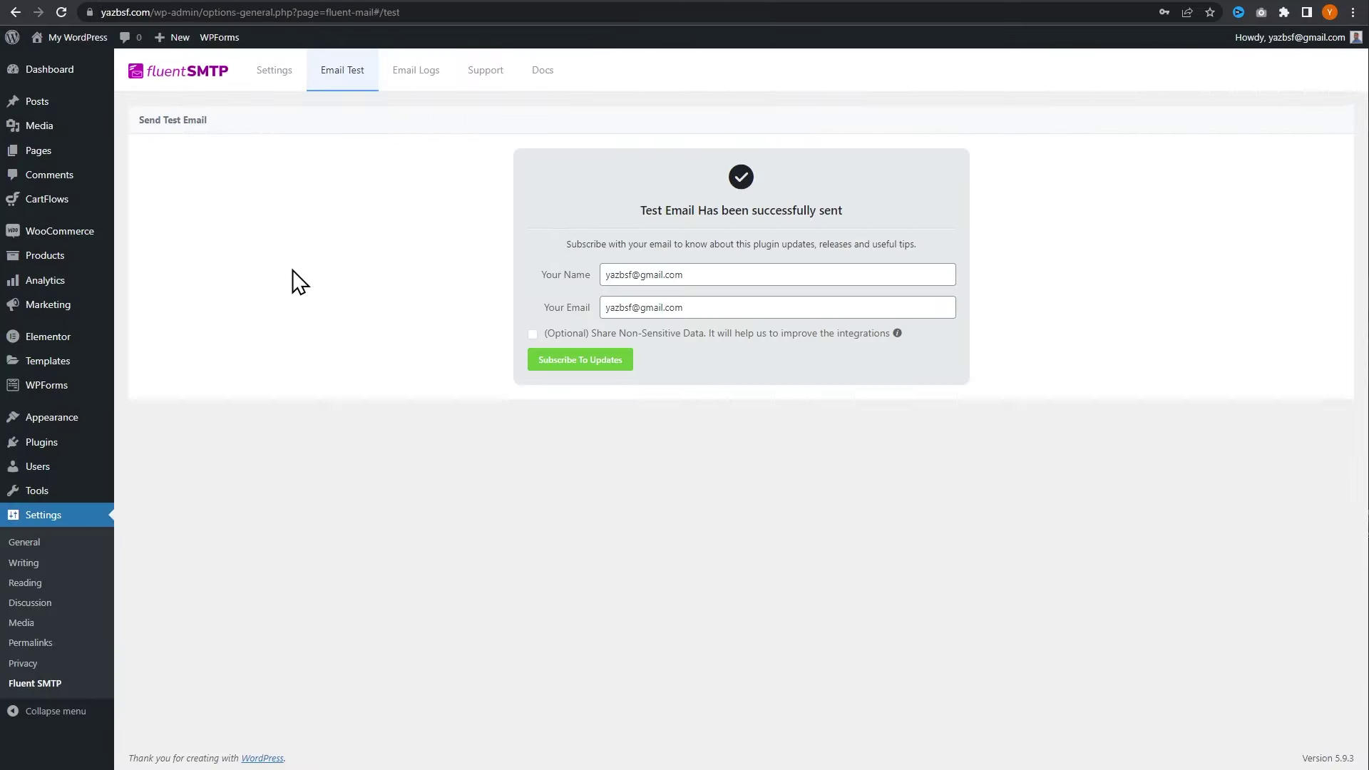
- Open FluentSMTP's Email Logs to see the HTML test email listed as sent
left_click(412, 91)
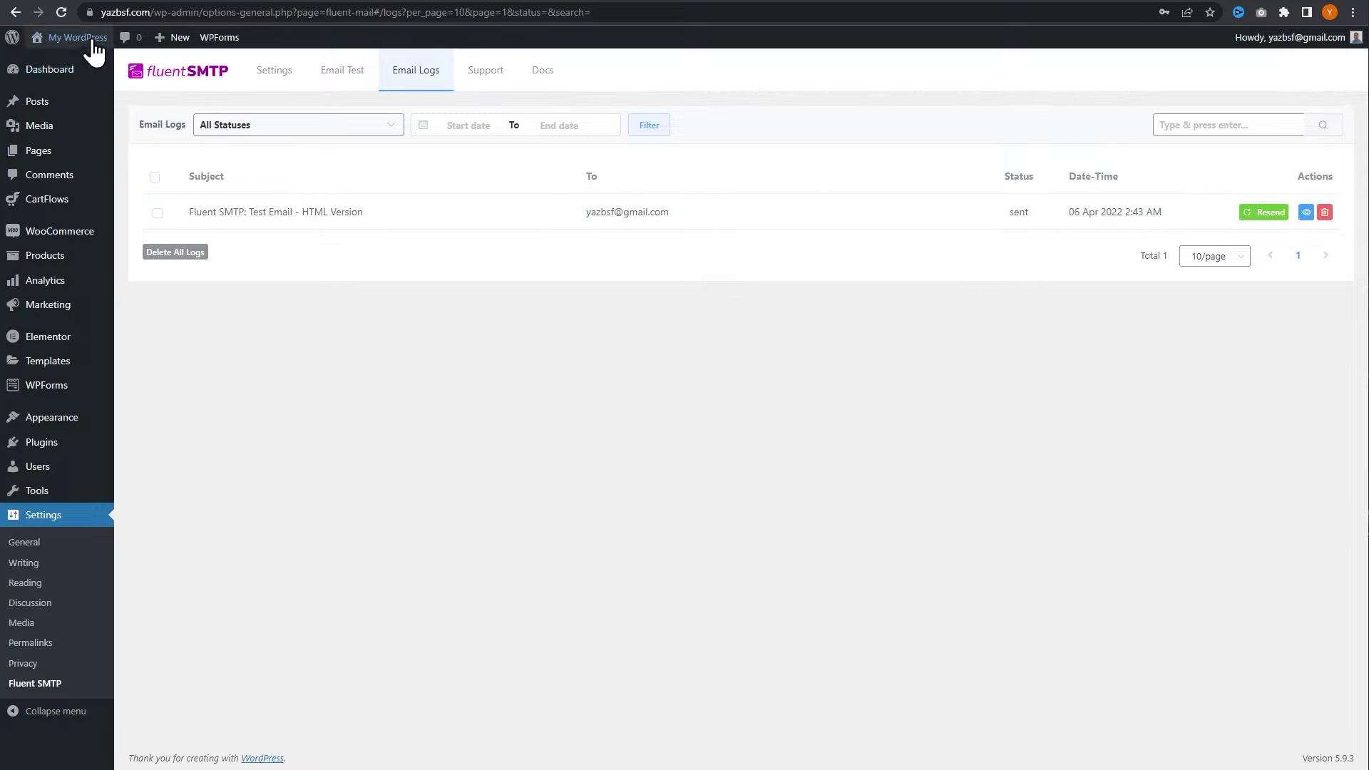
- Go to the live site's Contact page
mouse_move(78, 40)
left_click(61, 63)
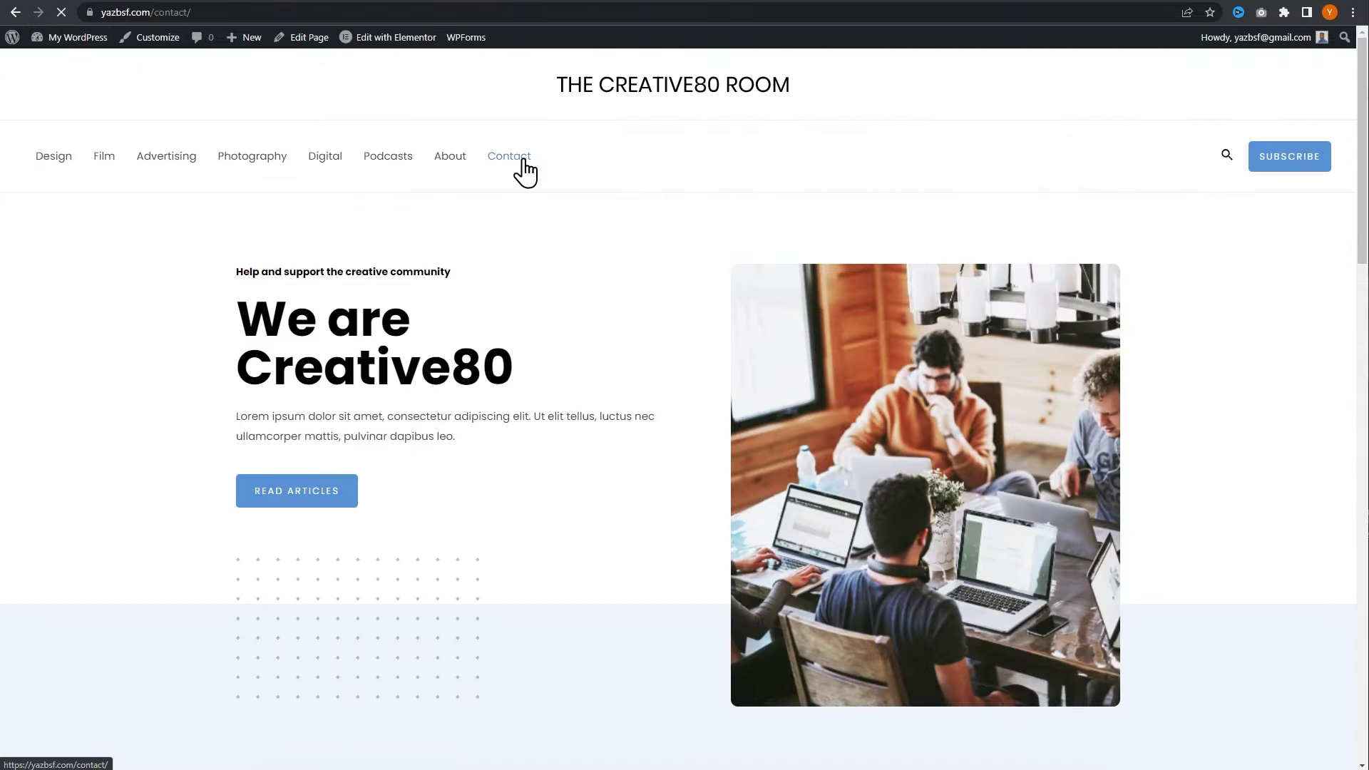
left_click(698, 309)
- Autofill the saved name and email, enter the message 'Hello again', and submit the form
left_click(675, 357)
left_click(695, 321)
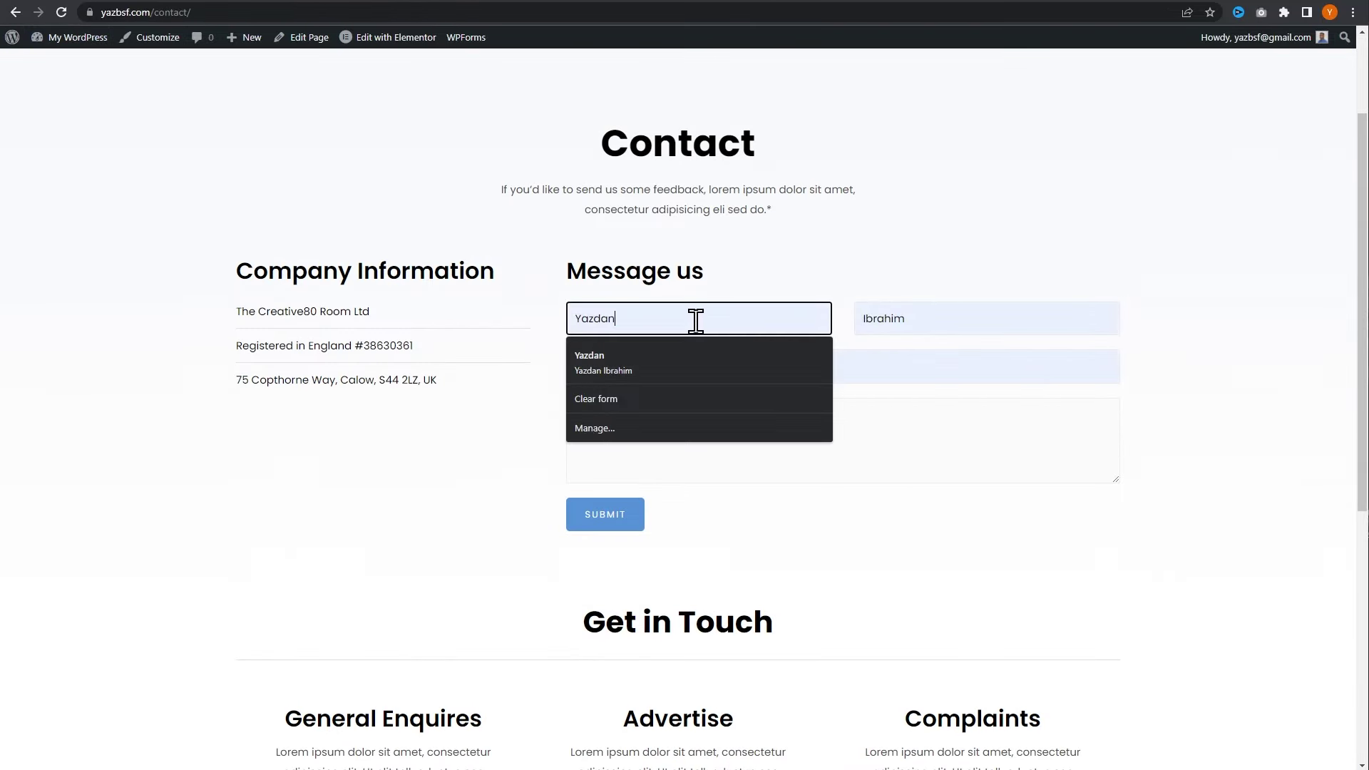
key("ctrl+a")
key("BackSpace")
left_click(705, 367)
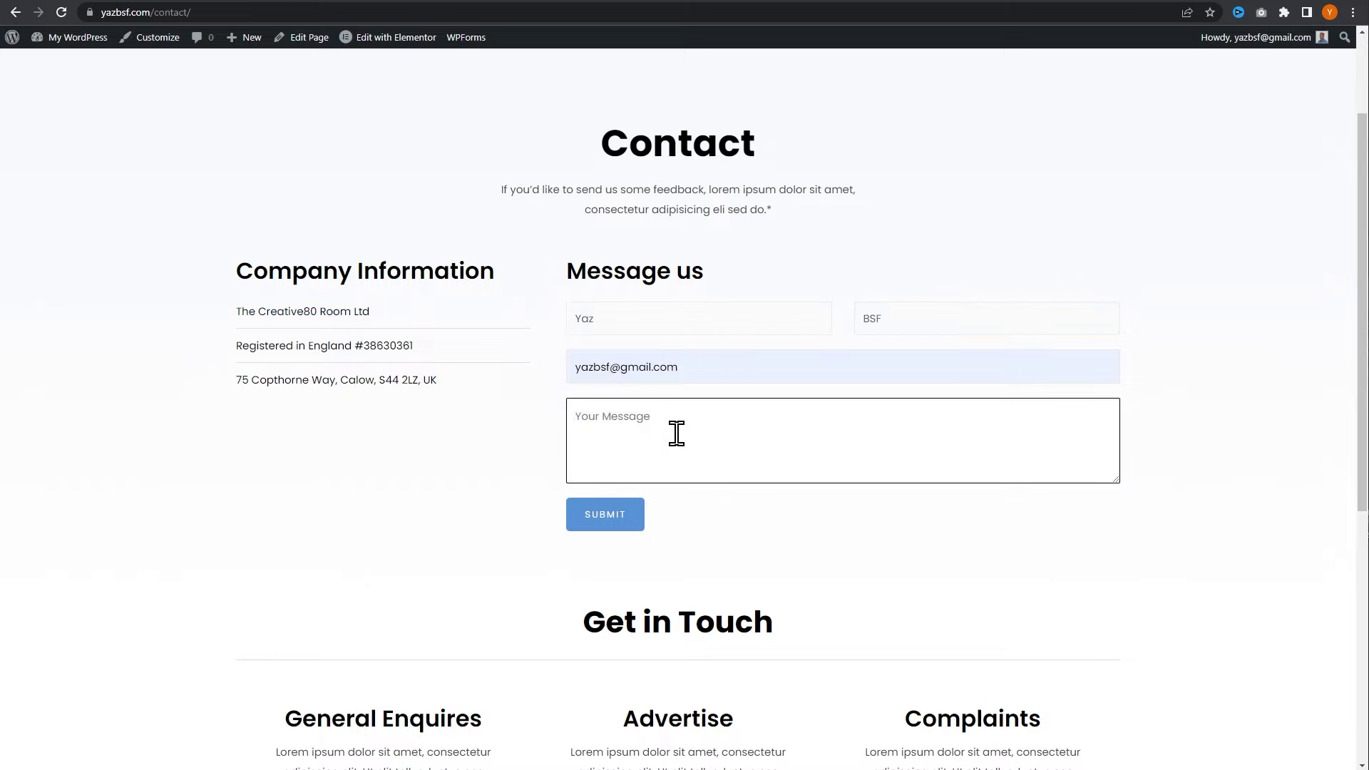
type("Hello again")
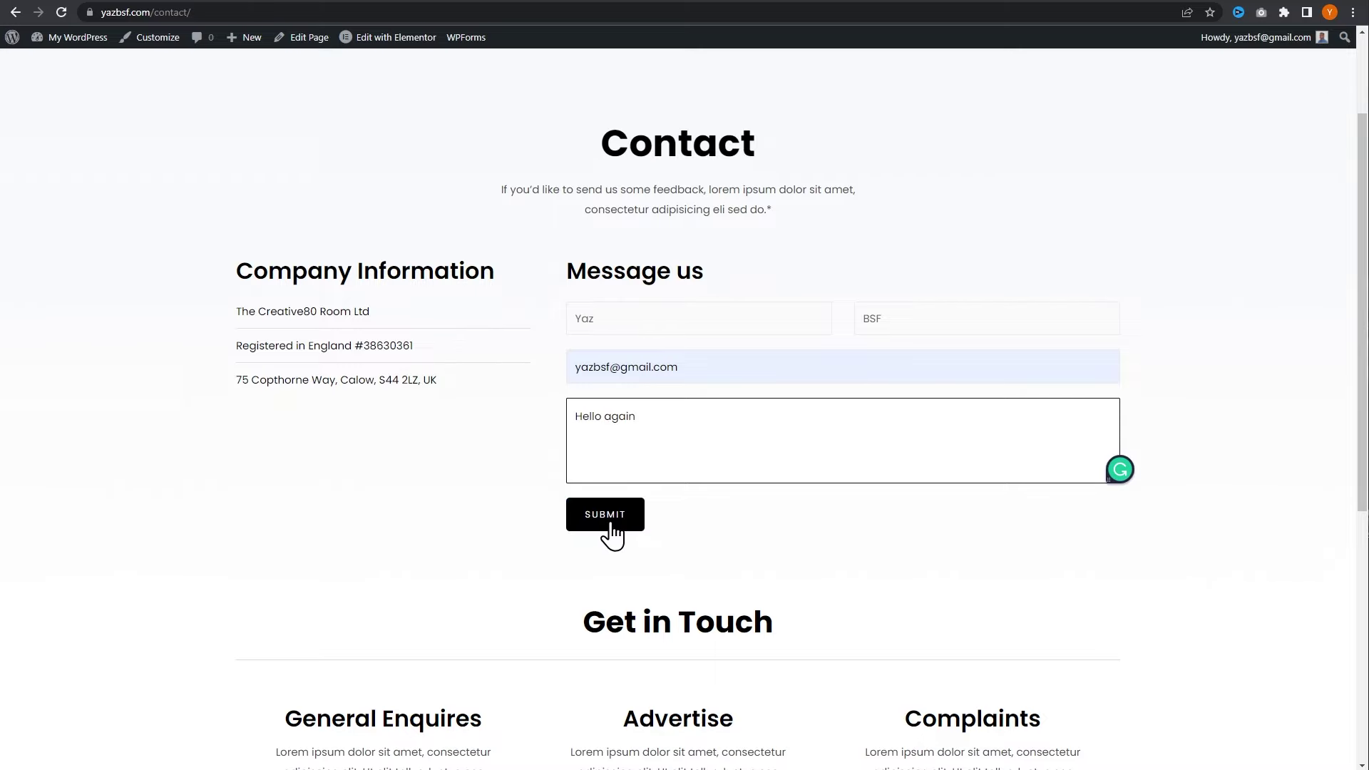
left_click(608, 526)
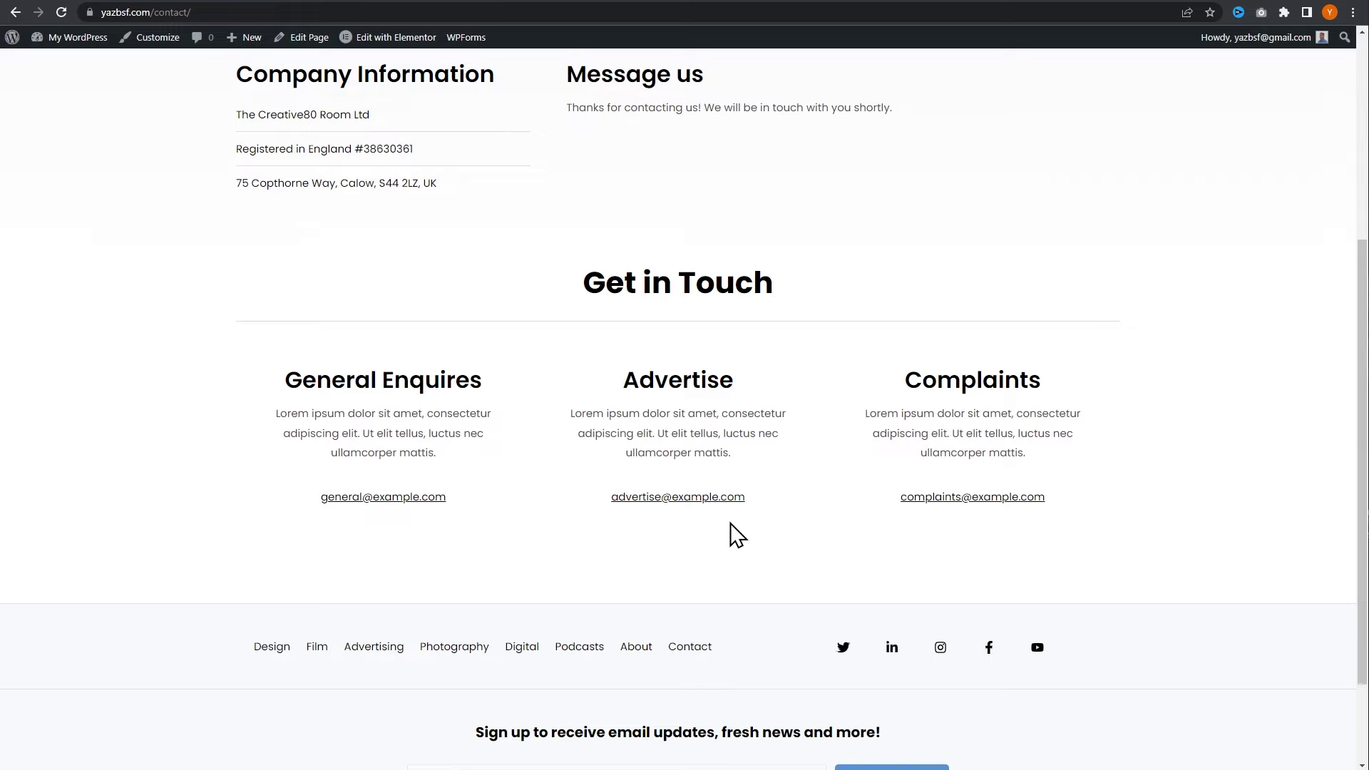
- Read the 'New Entry: Simple Contact Form' email with 'Hello again' in Gmail, then return to the contact page
left_click(615, 2)
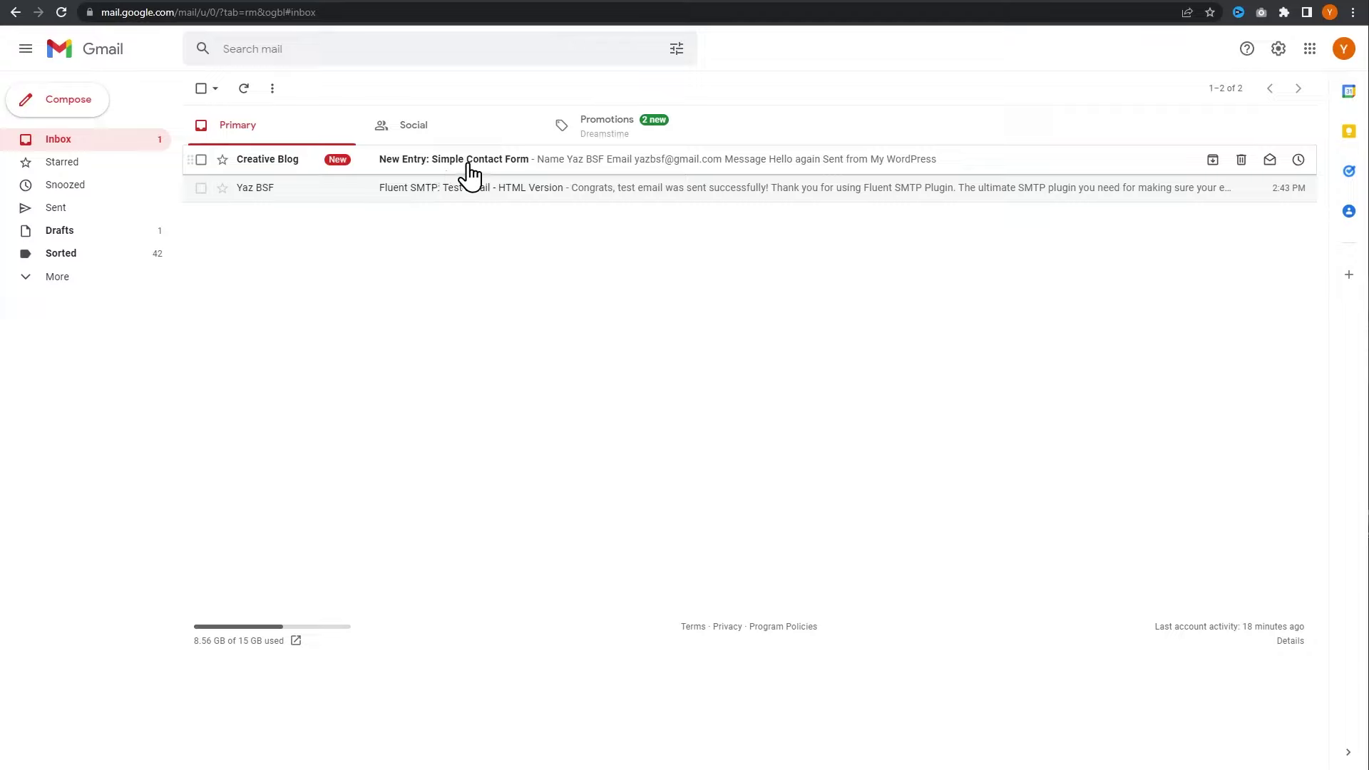
left_click(507, 164)
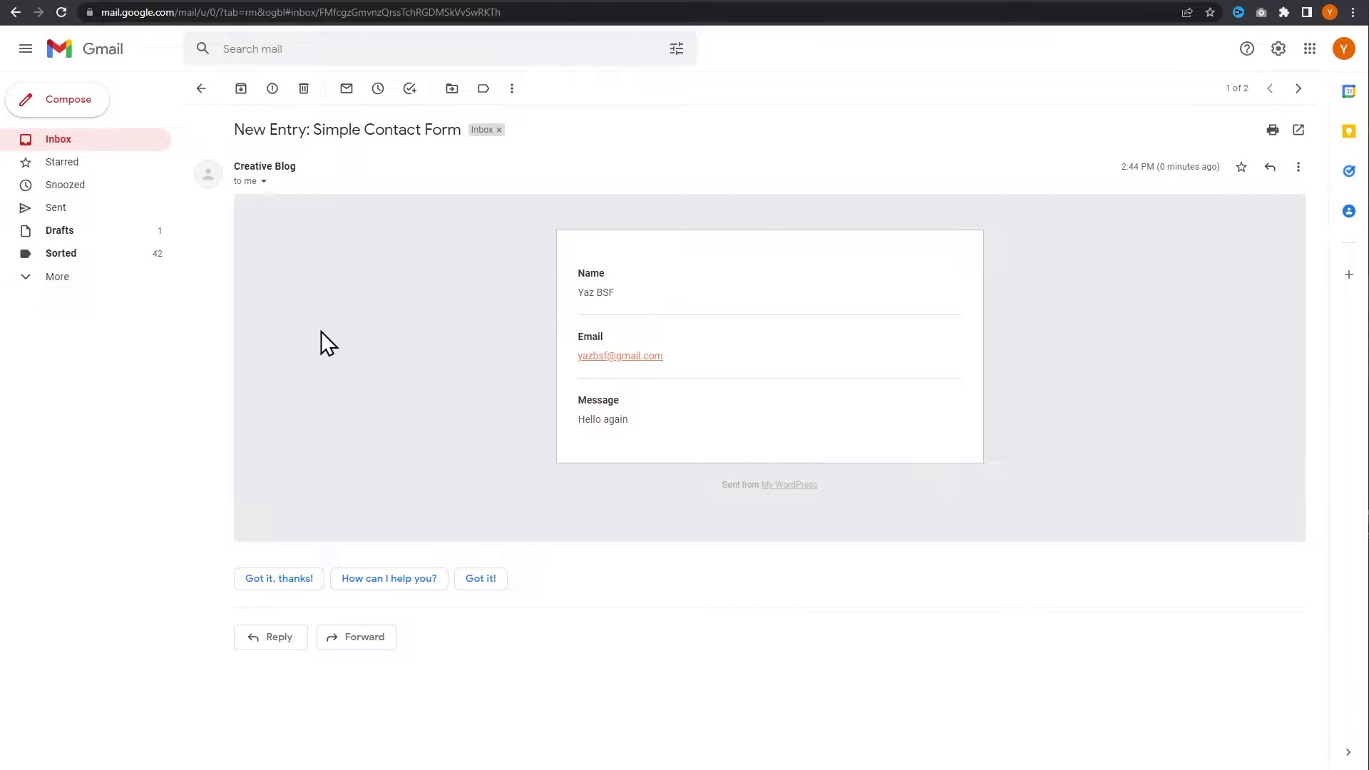
key("alt+Left")
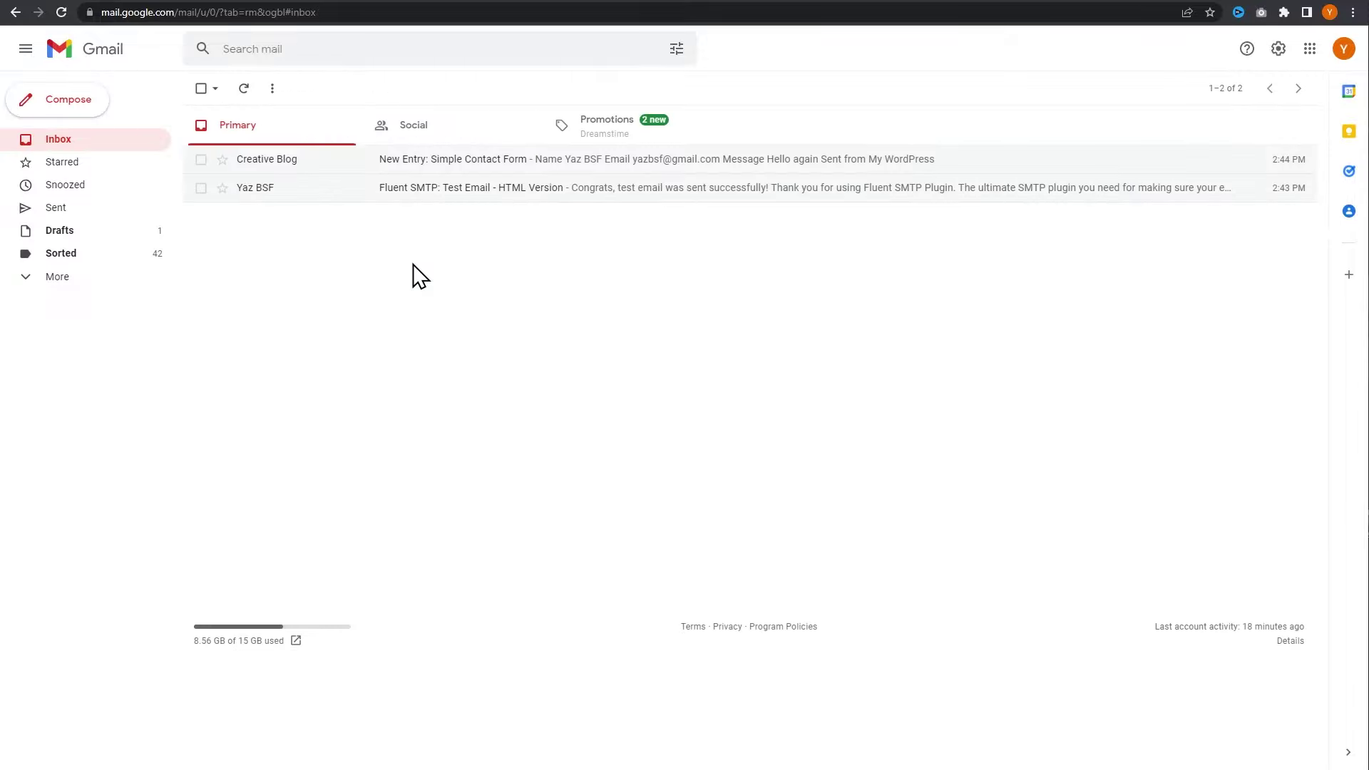
key("ctrl+Tab")
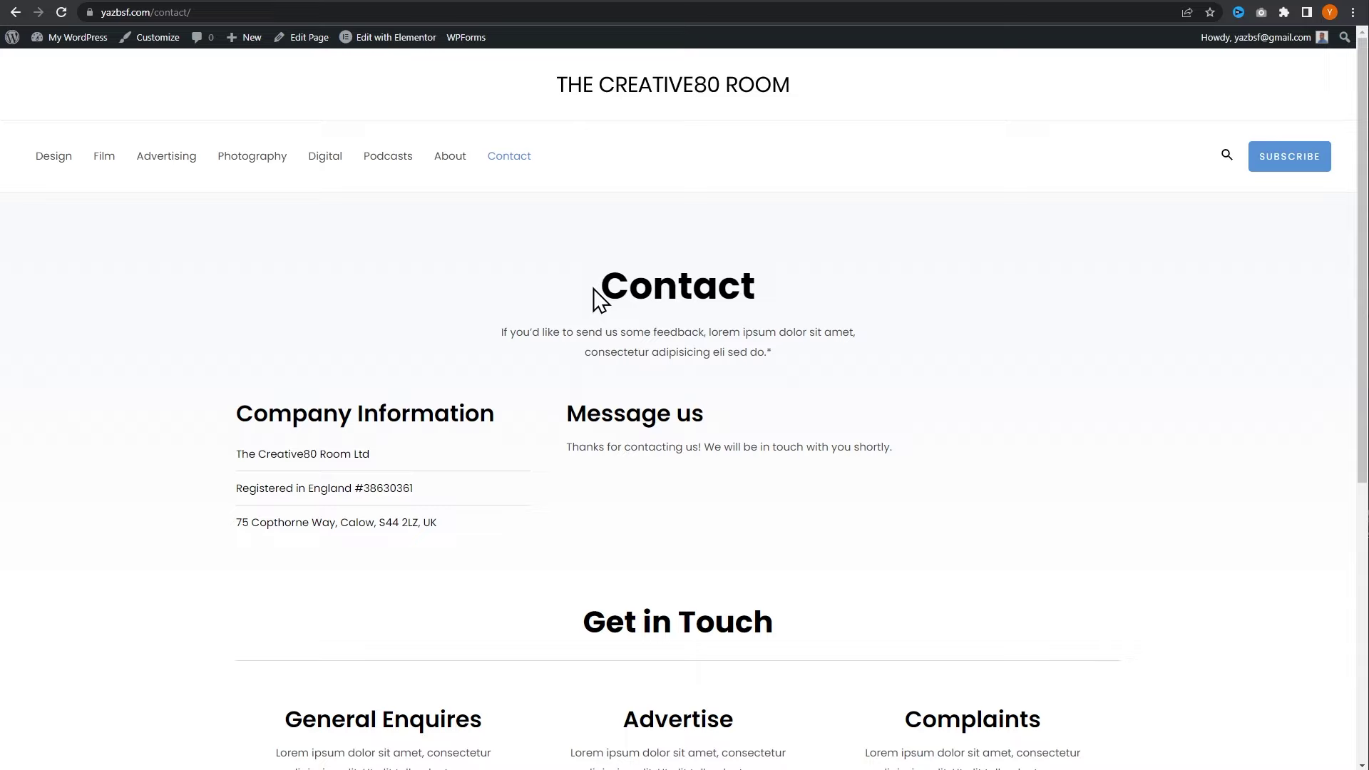